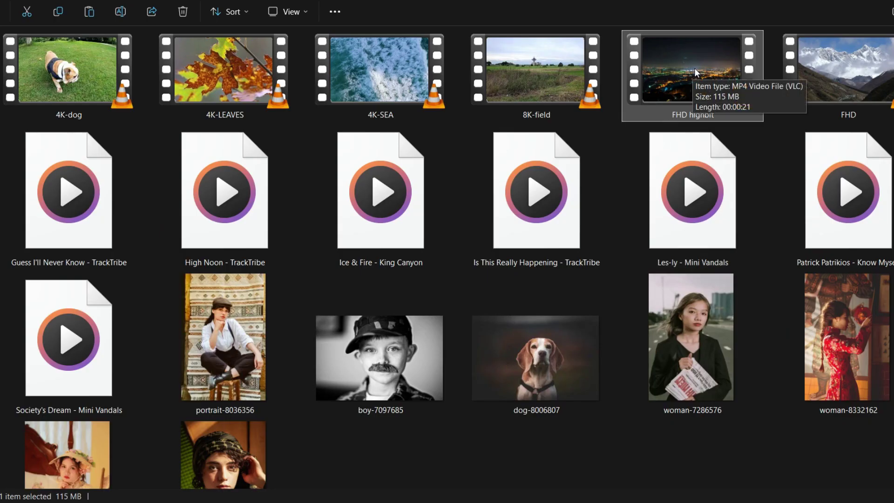
{"action": "scroll", "coordinate": [230, 269], "scroll_direction": "down", "scroll_amount": 1}
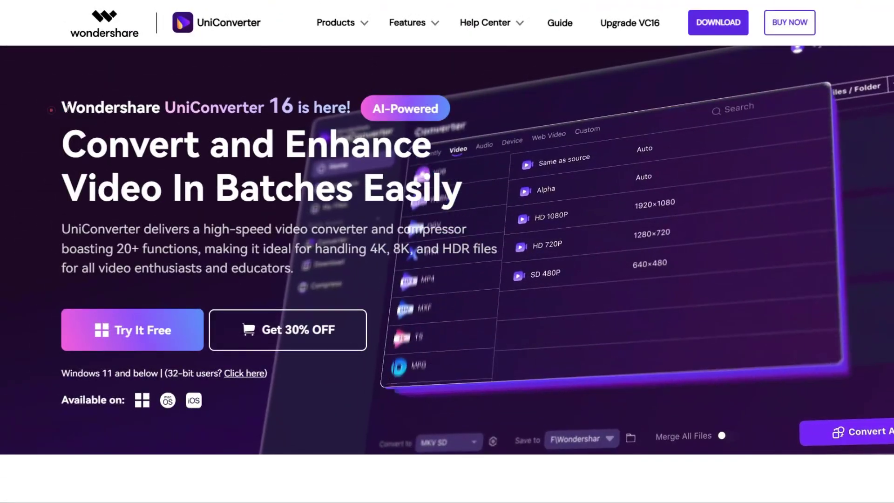
Highlight the 'Wondershare UniConverter 16 is here!' headline on the product webpage
{"action": "left_click_drag", "start_coordinate": [51, 109], "coordinate": [354, 114]}
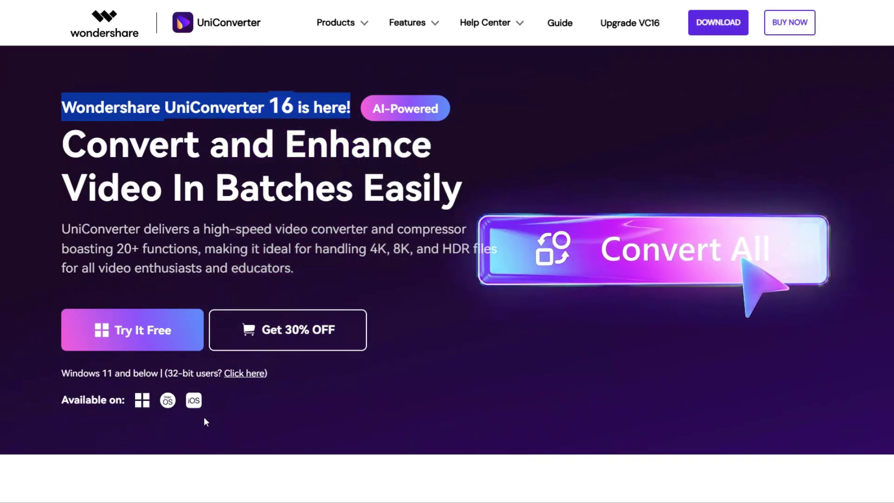
{"action": "scroll", "coordinate": [153, 422], "scroll_direction": "down", "scroll_amount": 3}
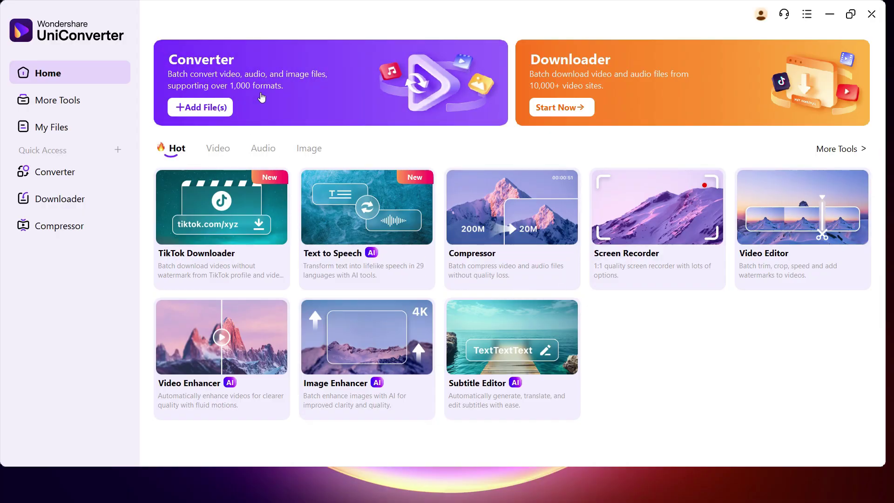
Import the 20 4K/8K videos, MP3 songs and JPG photos into the Converter queue
{"action": "left_click", "coordinate": [87, 179]}
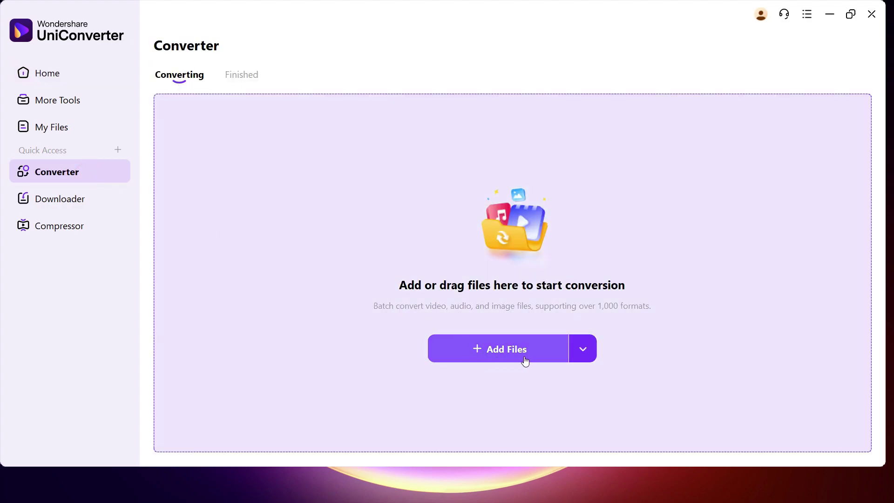
{"action": "left_click", "coordinate": [487, 350]}
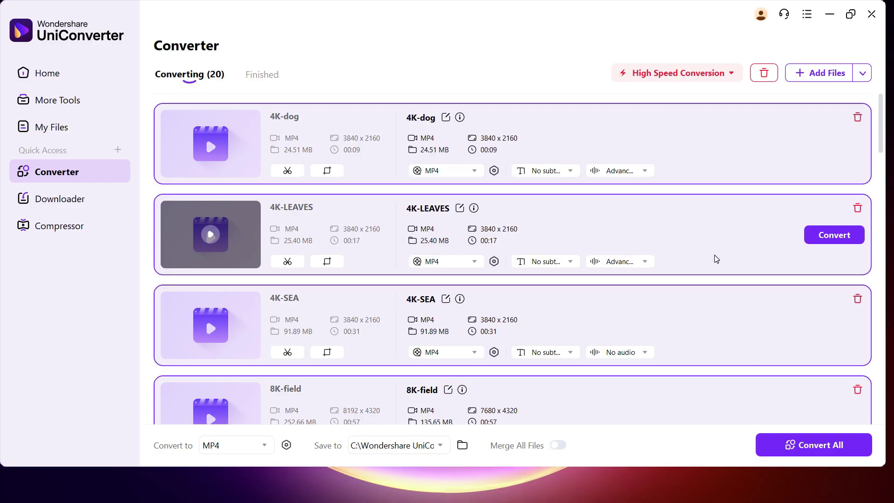
{"action": "mouse_move", "coordinate": [866, 144]}
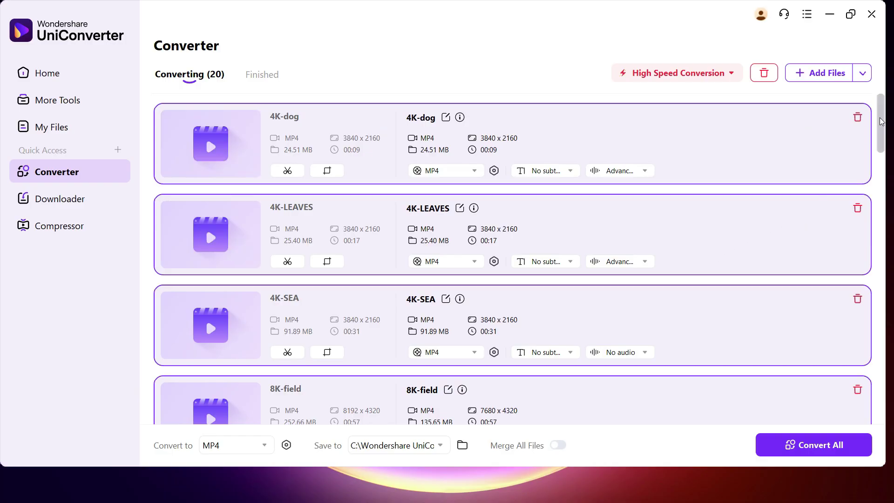
{"action": "scroll", "coordinate": [869, 161], "scroll_direction": "down", "scroll_amount": 1}
{"action": "scroll", "coordinate": [870, 183], "scroll_direction": "down", "scroll_amount": 2}
{"action": "scroll", "coordinate": [871, 202], "scroll_direction": "down", "scroll_amount": 3}
{"action": "scroll", "coordinate": [872, 210], "scroll_direction": "down", "scroll_amount": 3}
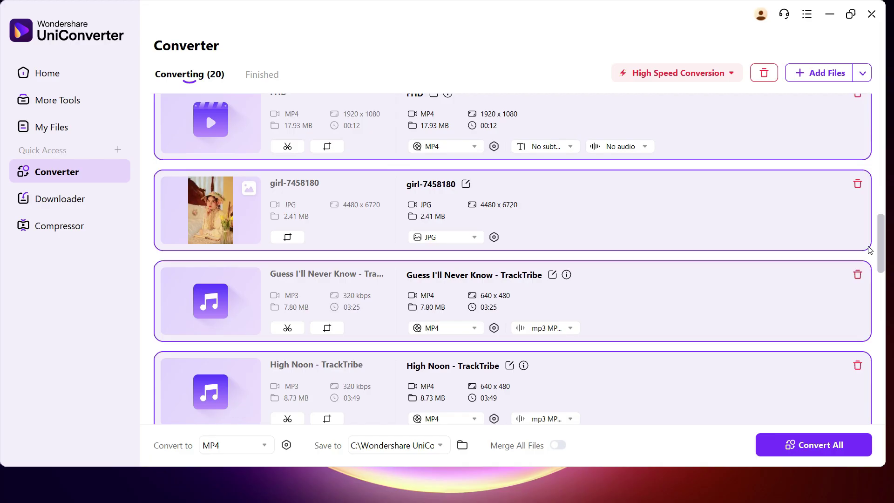
{"action": "scroll", "coordinate": [875, 266], "scroll_direction": "down", "scroll_amount": 5}
{"action": "scroll", "coordinate": [870, 314], "scroll_direction": "down", "scroll_amount": 3}
{"action": "scroll", "coordinate": [865, 363], "scroll_direction": "down", "scroll_amount": 3}
{"action": "scroll", "coordinate": [558, 315], "scroll_direction": "up", "scroll_amount": 10}
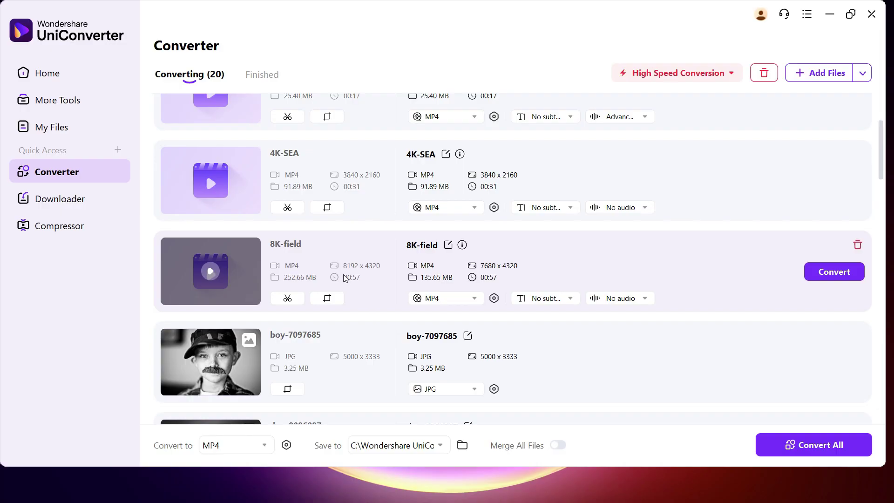
Set 8K-field's output to Video > MP4 > HD 1080P and convert it
{"action": "left_click", "coordinate": [452, 303]}
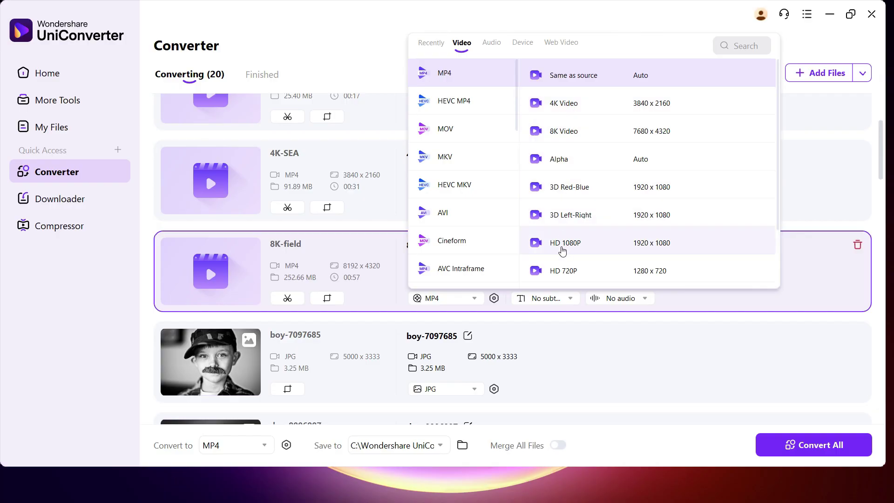
{"action": "left_click", "coordinate": [559, 251]}
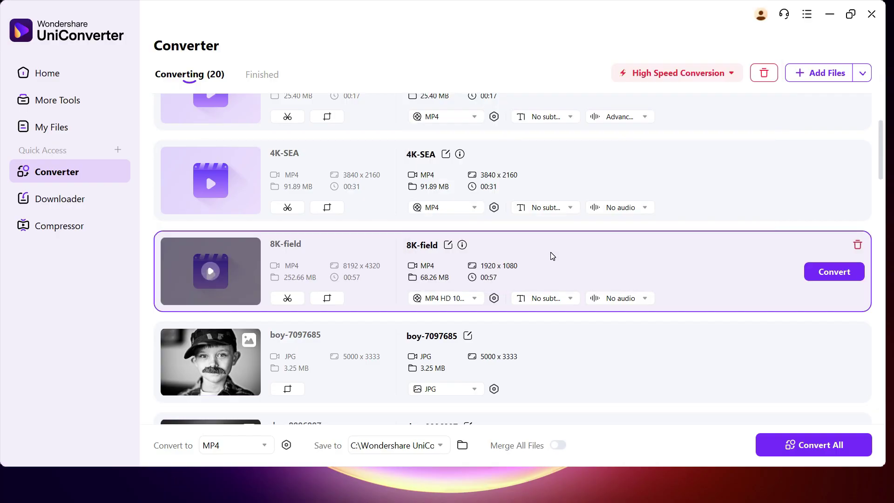
{"action": "left_click", "coordinate": [287, 297]}
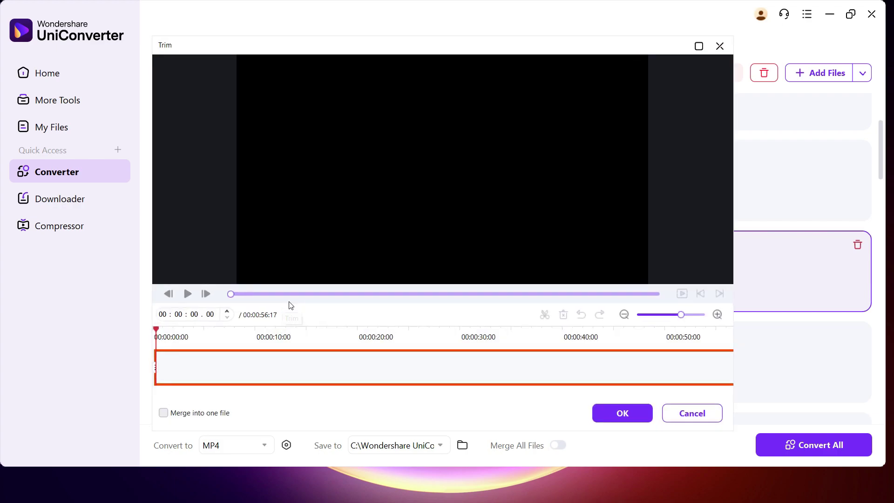
{"action": "left_click", "coordinate": [623, 412]}
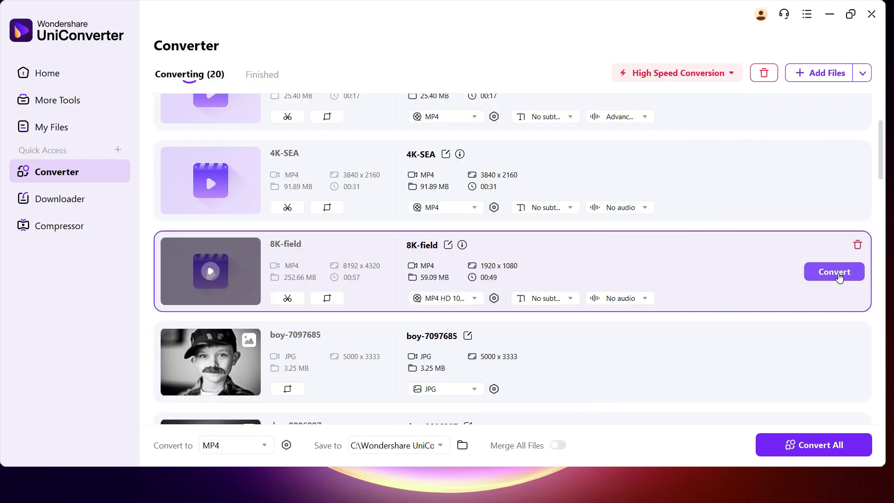
{"action": "left_click", "coordinate": [834, 272]}
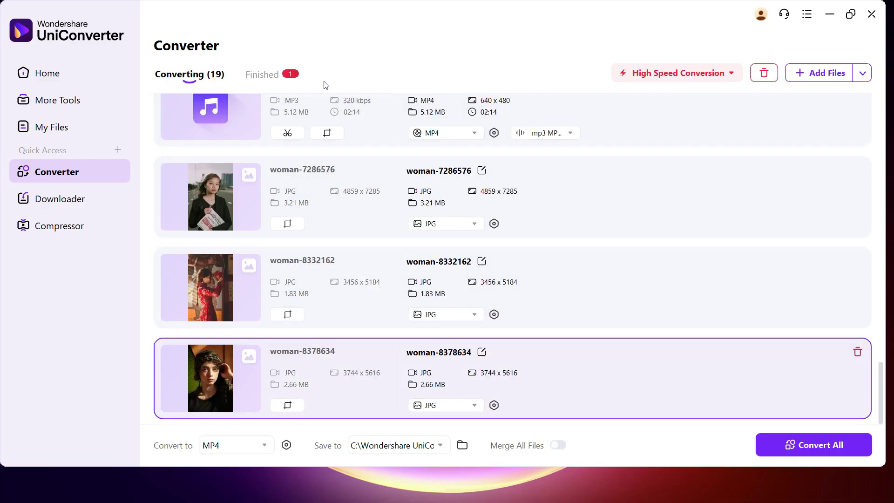
Play and seek through the finished 1080p 8K-field MP4, then open Improve Clarity
{"action": "left_click", "coordinate": [259, 76]}
{"action": "mouse_move", "coordinate": [292, 134]}
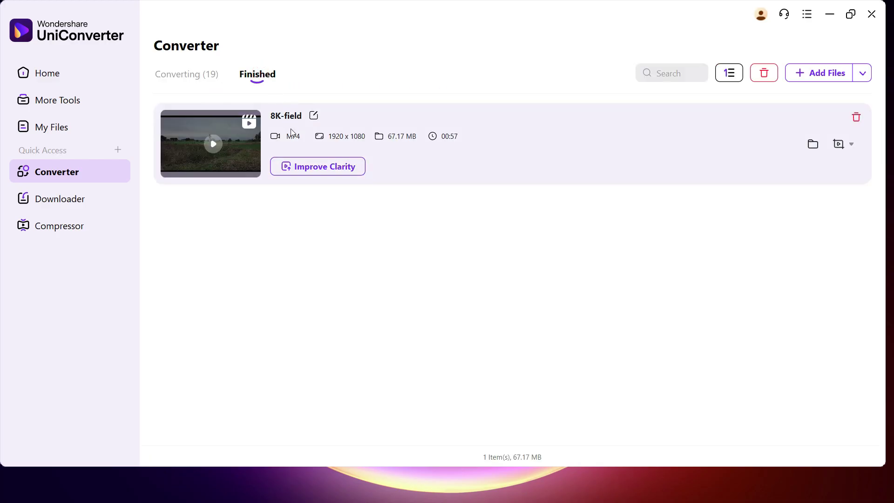
{"action": "left_click", "coordinate": [213, 144]}
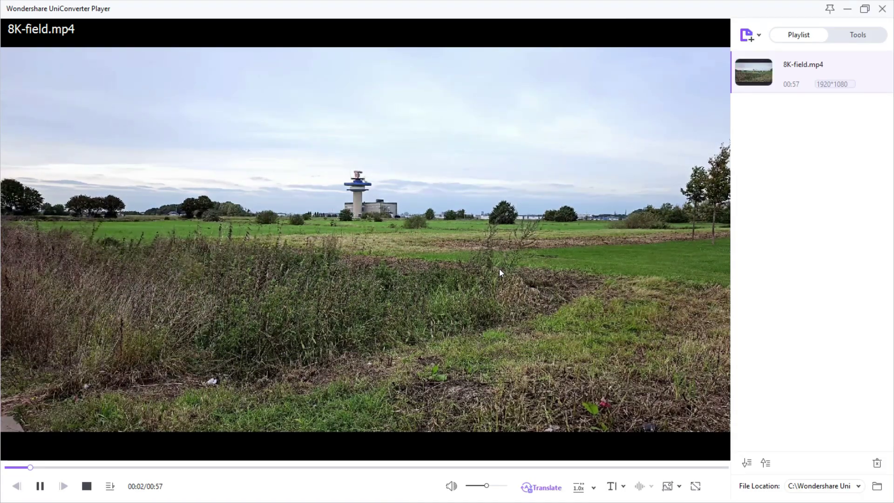
{"action": "left_click", "coordinate": [348, 466]}
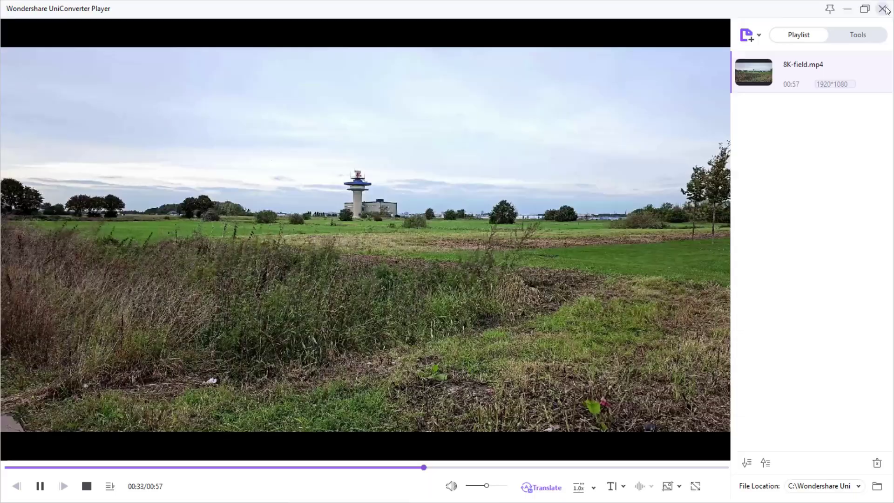
{"action": "left_click", "coordinate": [872, 17]}
{"action": "mouse_move", "coordinate": [318, 166]}
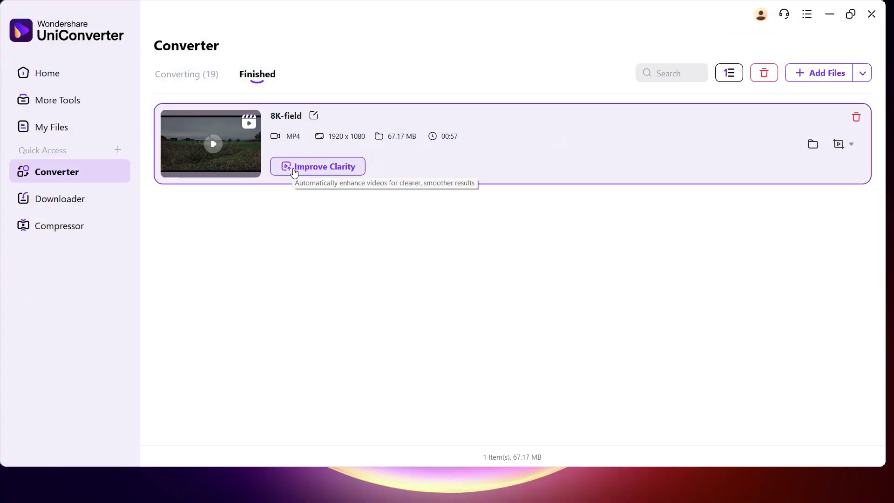
{"action": "left_click", "coordinate": [322, 167]}
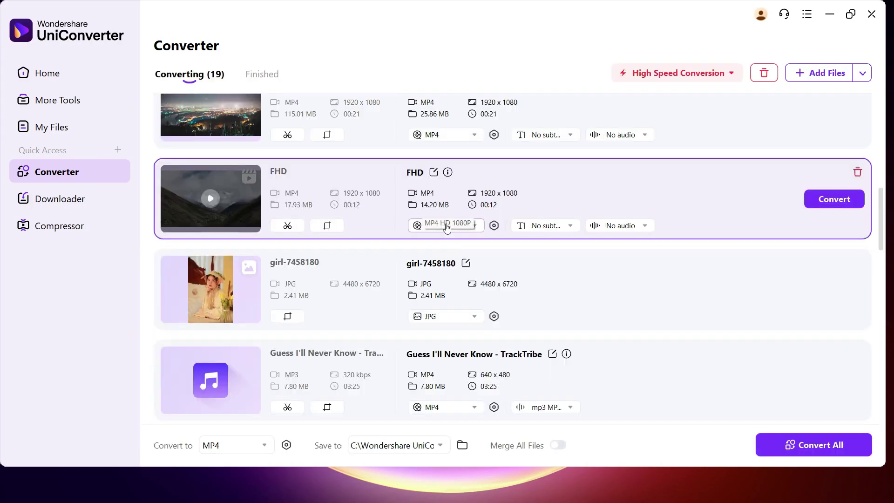
Browse the FHD clip's HEVC MP4, MOV, MKV, AVI, MPG and FLV video presets
{"action": "left_click", "coordinate": [445, 225]}
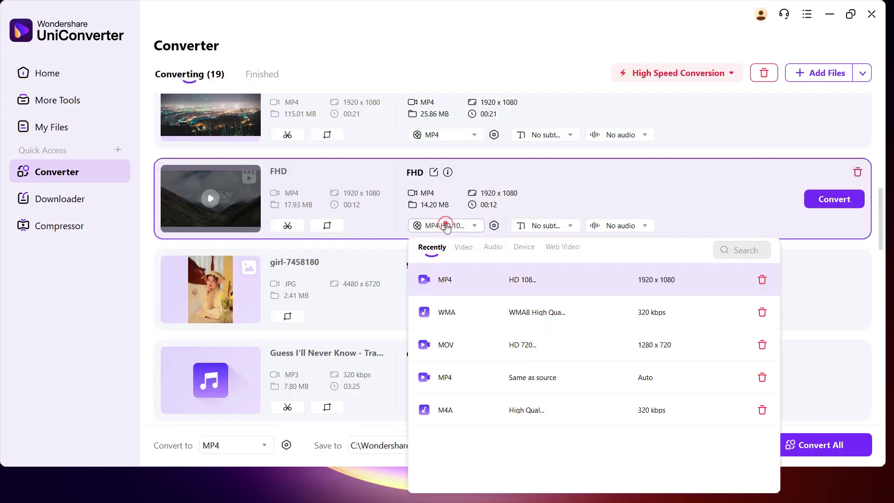
{"action": "left_click", "coordinate": [460, 247]}
{"action": "left_click", "coordinate": [489, 305]}
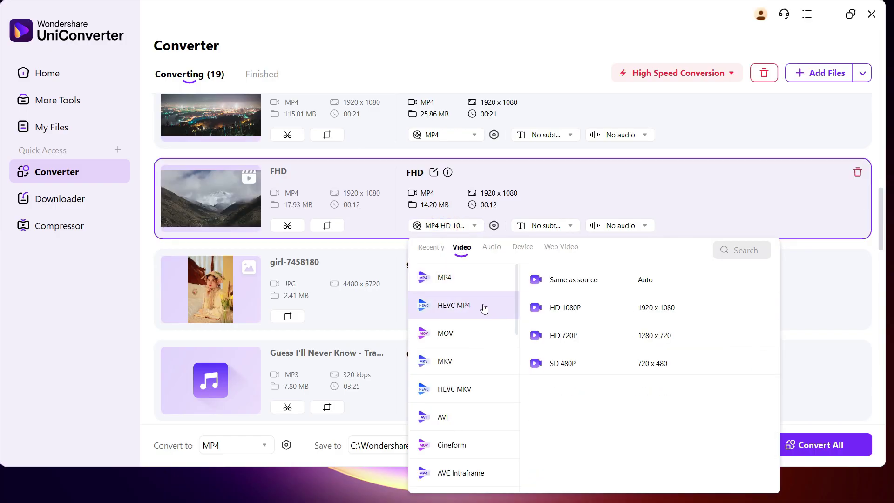
{"action": "left_click", "coordinate": [466, 334]}
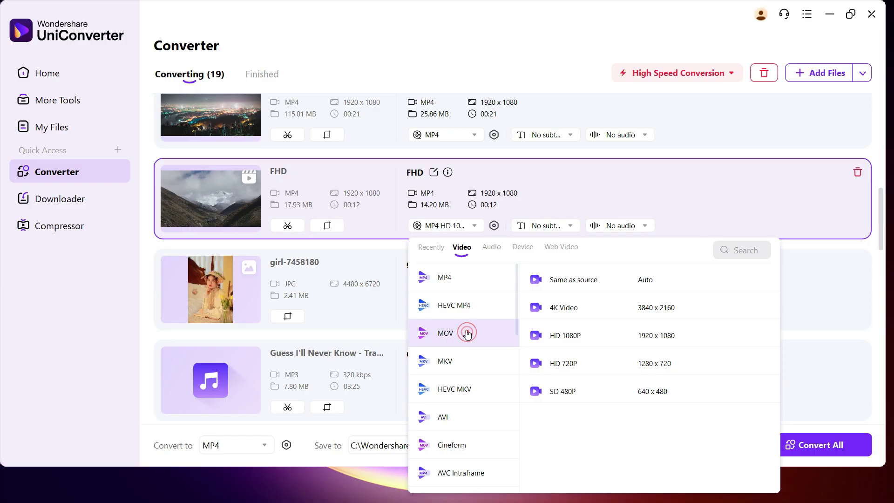
{"action": "left_click", "coordinate": [468, 360]}
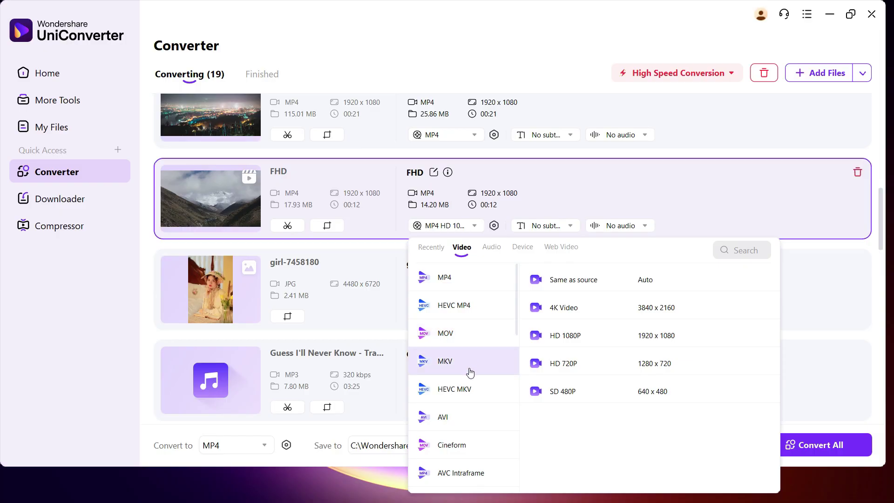
{"action": "left_click", "coordinate": [469, 389]}
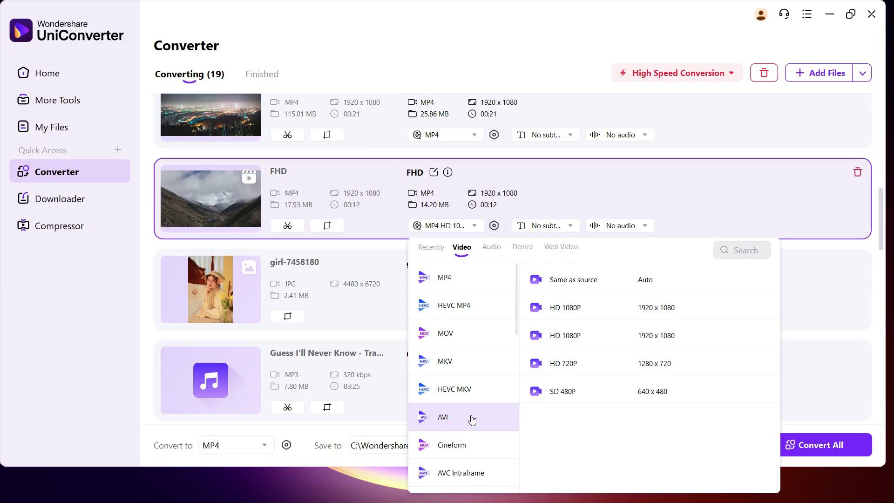
{"action": "scroll", "coordinate": [471, 420], "scroll_direction": "down", "scroll_amount": 3}
{"action": "scroll", "coordinate": [471, 419], "scroll_direction": "down", "scroll_amount": 4}
{"action": "scroll", "coordinate": [471, 420], "scroll_direction": "down", "scroll_amount": 2}
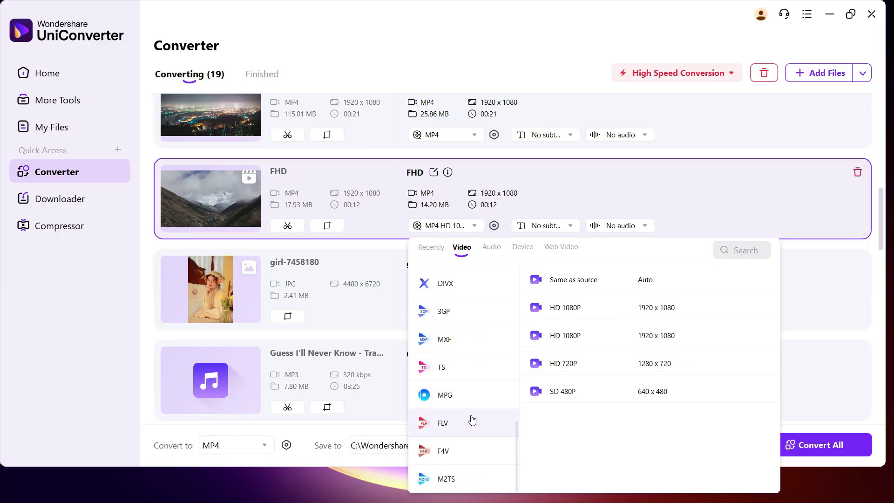
{"action": "left_click", "coordinate": [467, 394]}
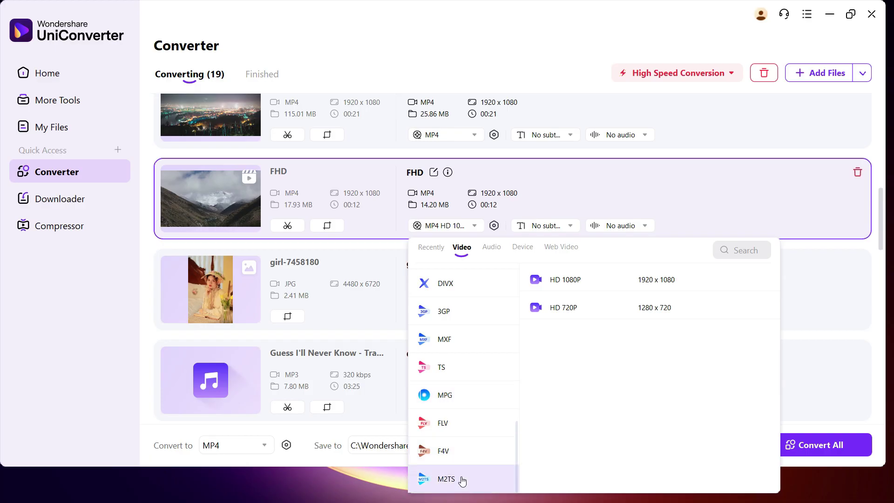
{"action": "left_click", "coordinate": [464, 425]}
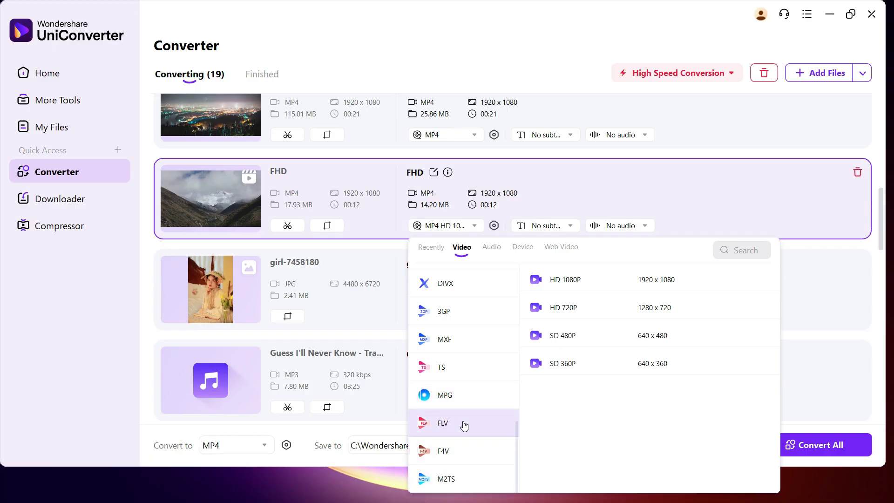
{"action": "scroll", "coordinate": [466, 420], "scroll_direction": "up", "scroll_amount": 3}
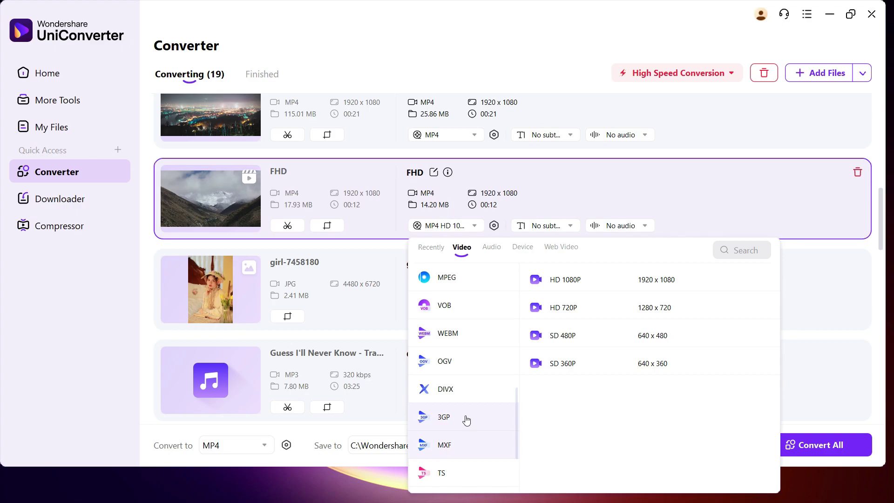
{"action": "scroll", "coordinate": [466, 420], "scroll_direction": "up", "scroll_amount": 1}
{"action": "scroll", "coordinate": [466, 420], "scroll_direction": "up", "scroll_amount": 1}
{"action": "scroll", "coordinate": [468, 393], "scroll_direction": "up", "scroll_amount": 3}
{"action": "scroll", "coordinate": [469, 364], "scroll_direction": "up", "scroll_amount": 3}
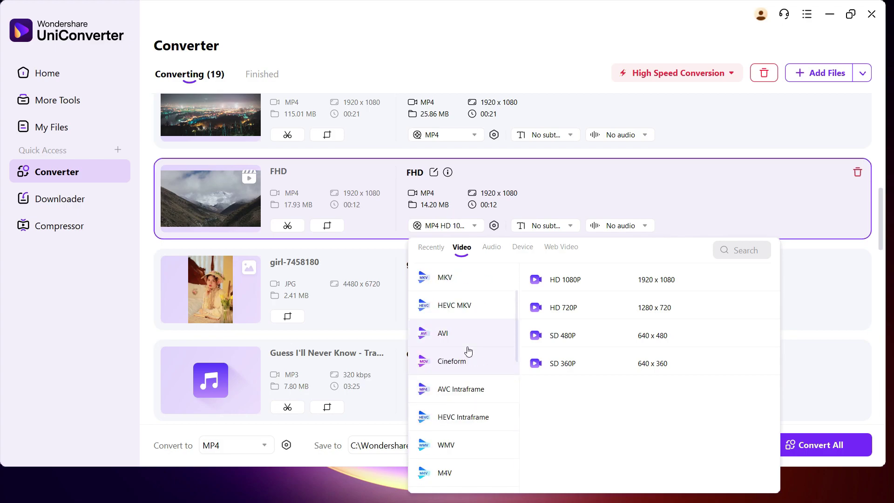
{"action": "scroll", "coordinate": [465, 328], "scroll_direction": "up", "scroll_amount": 1}
{"action": "scroll", "coordinate": [471, 308], "scroll_direction": "up", "scroll_amount": 1}
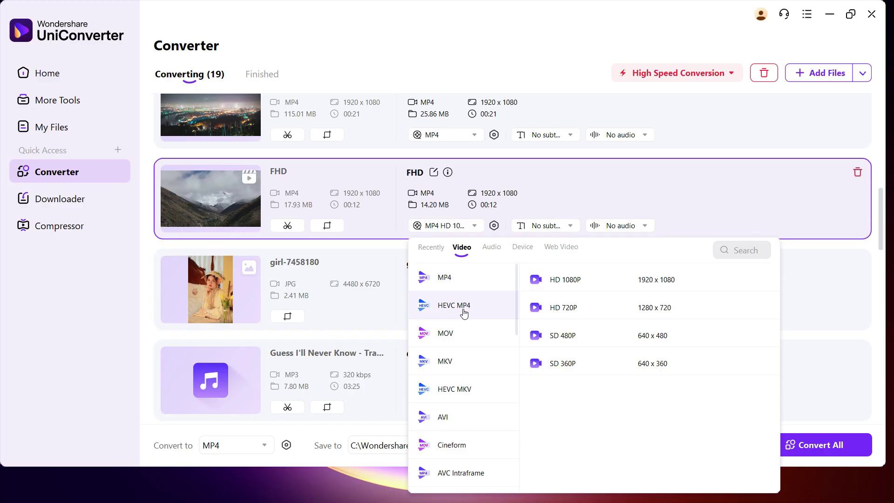
Browse the FHD clip's Android, Samsung, Xiaomi, TV and game console device presets
{"action": "left_click", "coordinate": [518, 249]}
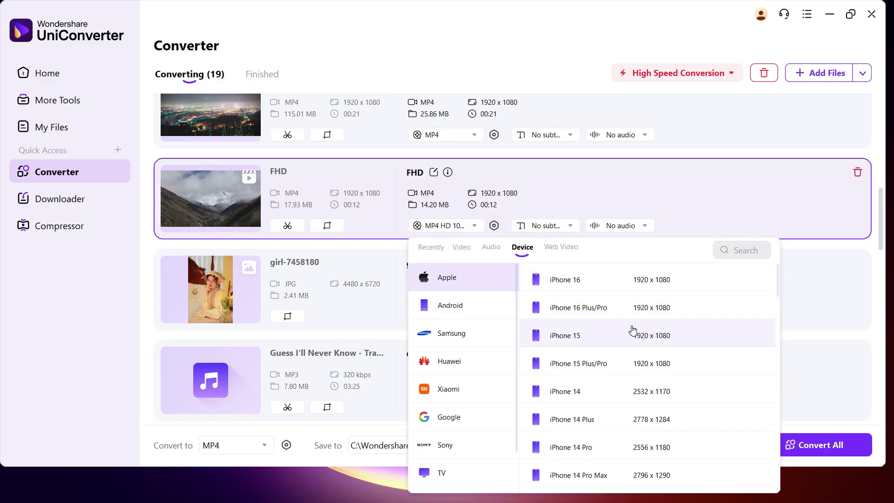
{"action": "scroll", "coordinate": [632, 331], "scroll_direction": "down", "scroll_amount": 1}
{"action": "scroll", "coordinate": [632, 331], "scroll_direction": "down", "scroll_amount": 5}
{"action": "scroll", "coordinate": [633, 330], "scroll_direction": "down", "scroll_amount": 4}
{"action": "scroll", "coordinate": [631, 331], "scroll_direction": "down", "scroll_amount": 3}
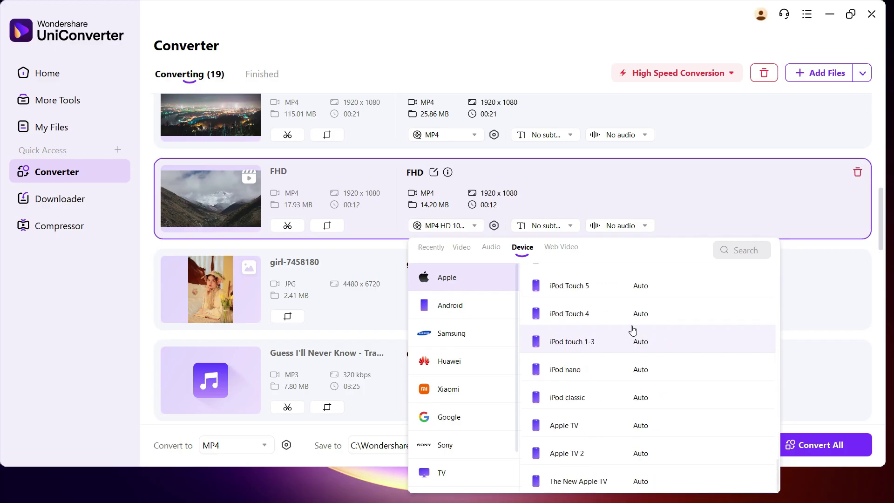
{"action": "left_click", "coordinate": [469, 305]}
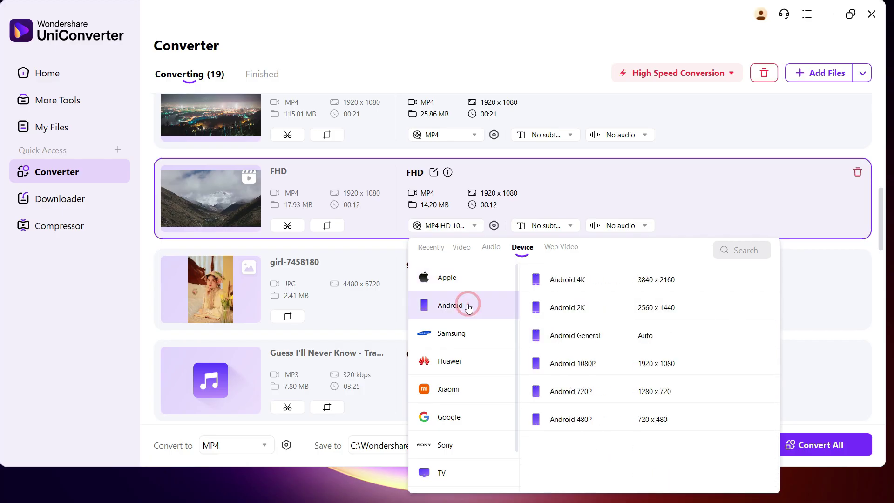
{"action": "left_click", "coordinate": [468, 334]}
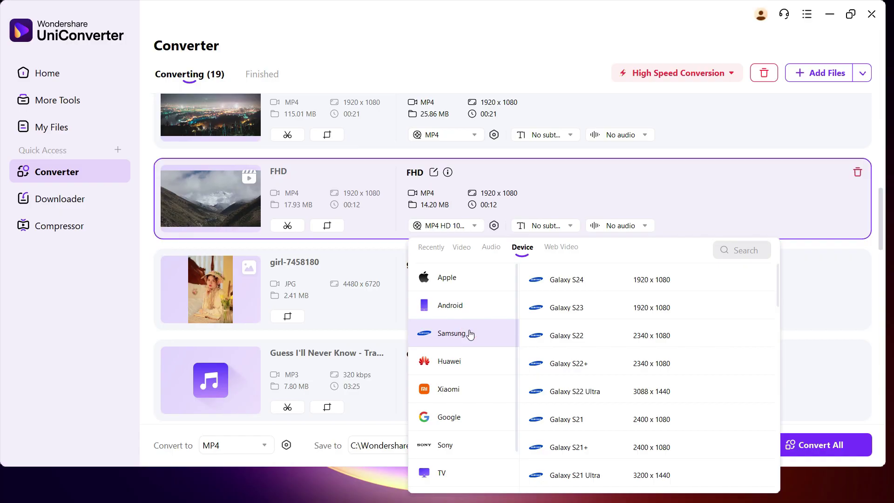
{"action": "scroll", "coordinate": [591, 381], "scroll_direction": "down", "scroll_amount": 2}
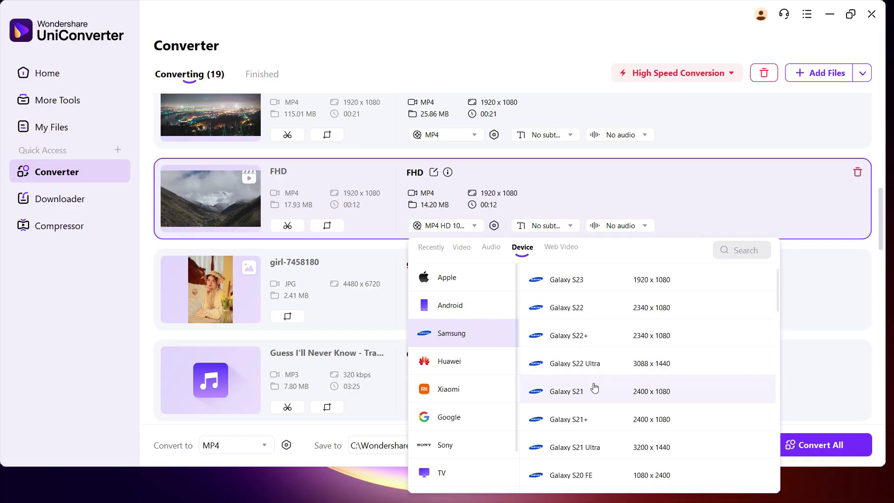
{"action": "scroll", "coordinate": [591, 389], "scroll_direction": "down", "scroll_amount": 3}
{"action": "scroll", "coordinate": [594, 389], "scroll_direction": "down", "scroll_amount": 2}
{"action": "scroll", "coordinate": [594, 390], "scroll_direction": "up", "scroll_amount": 3}
{"action": "scroll", "coordinate": [598, 370], "scroll_direction": "up", "scroll_amount": 3}
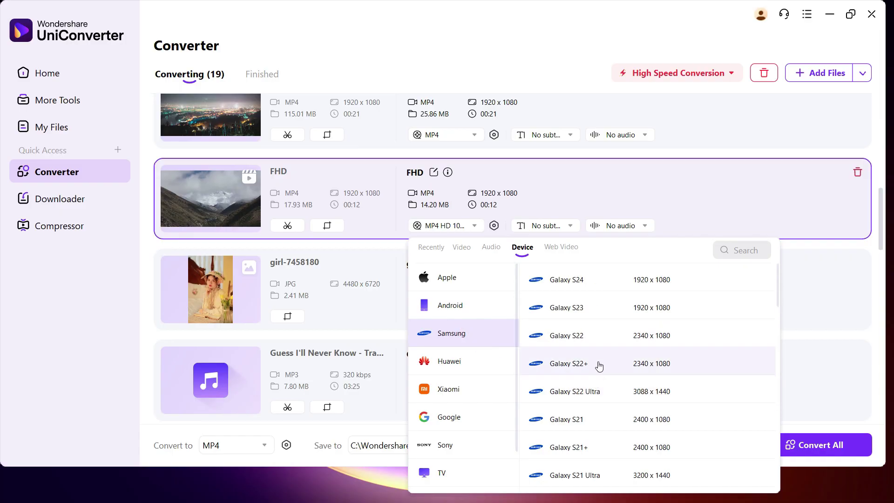
{"action": "left_click", "coordinate": [475, 390]}
{"action": "scroll", "coordinate": [473, 408], "scroll_direction": "down", "scroll_amount": 2}
{"action": "left_click", "coordinate": [469, 426]}
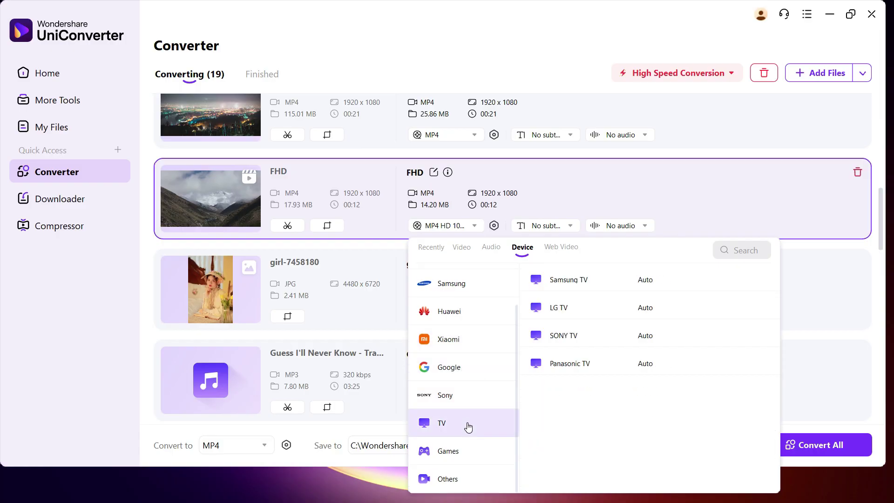
{"action": "left_click", "coordinate": [460, 455]}
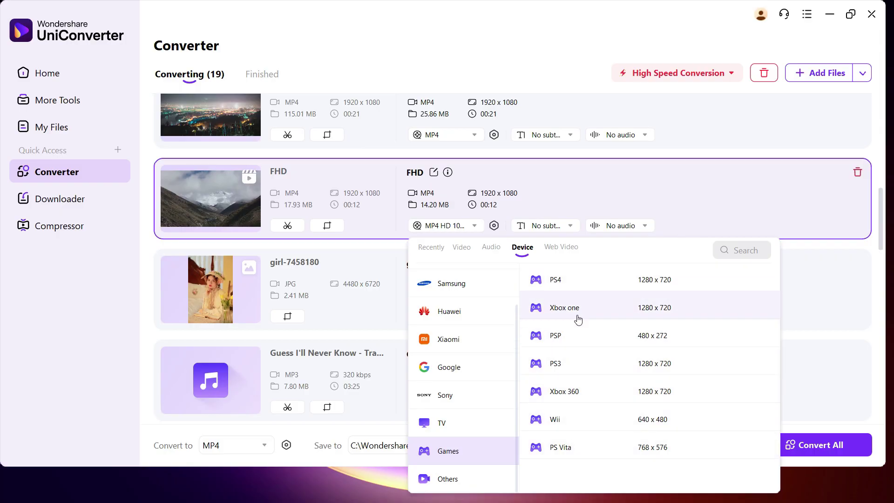
Browse the Web Video presets for YouTube, Facebook, Vimeo and TikTok
{"action": "left_click", "coordinate": [557, 248]}
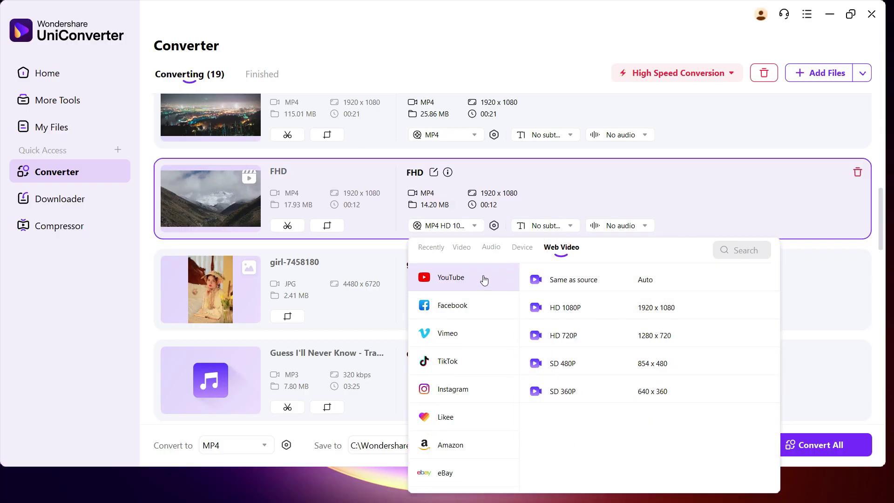
{"action": "left_click", "coordinate": [474, 308]}
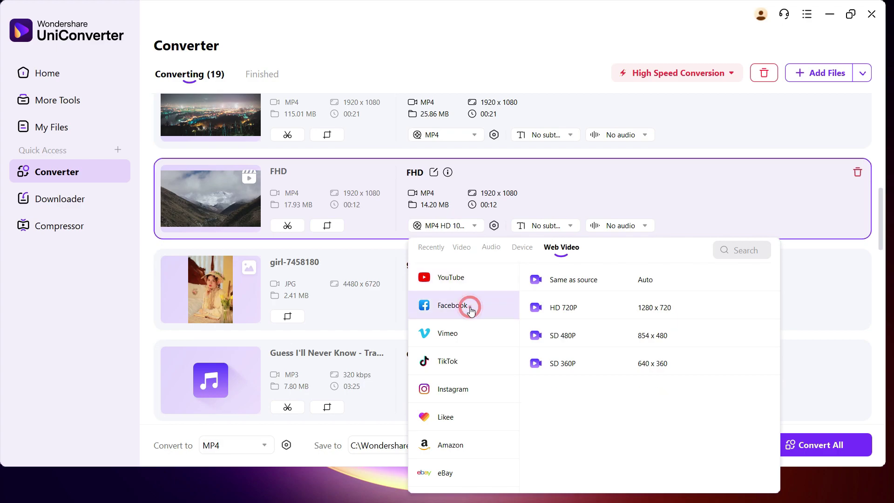
{"action": "left_click", "coordinate": [476, 334]}
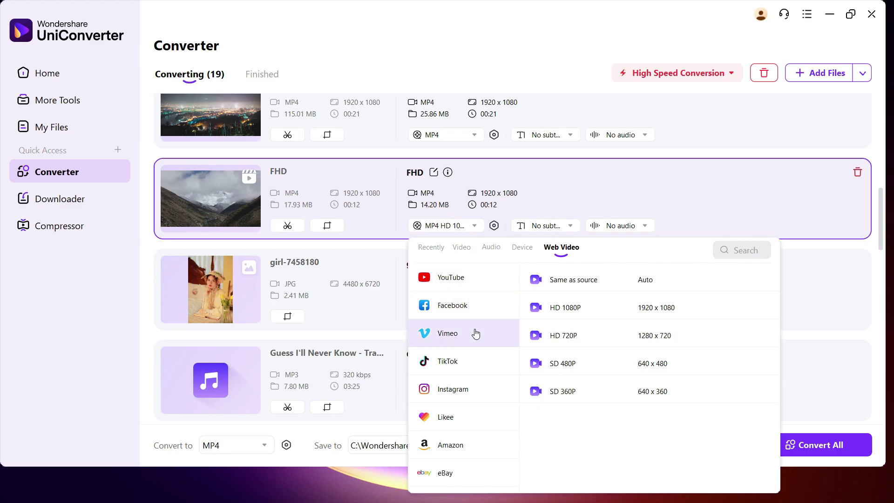
{"action": "left_click", "coordinate": [477, 361]}
{"action": "scroll", "coordinate": [477, 360], "scroll_direction": "down", "scroll_amount": 5}
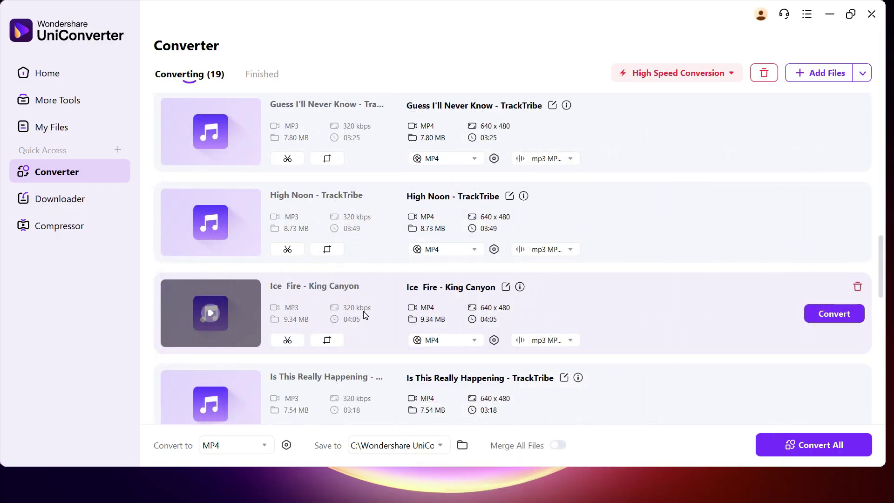
{"action": "scroll", "coordinate": [364, 315], "scroll_direction": "down", "scroll_amount": 2}
Give Ice Fire - King Canyon FLAC audio output, after trying WAV and M4A
{"action": "left_click", "coordinate": [456, 214]}
{"action": "left_click", "coordinate": [493, 236]}
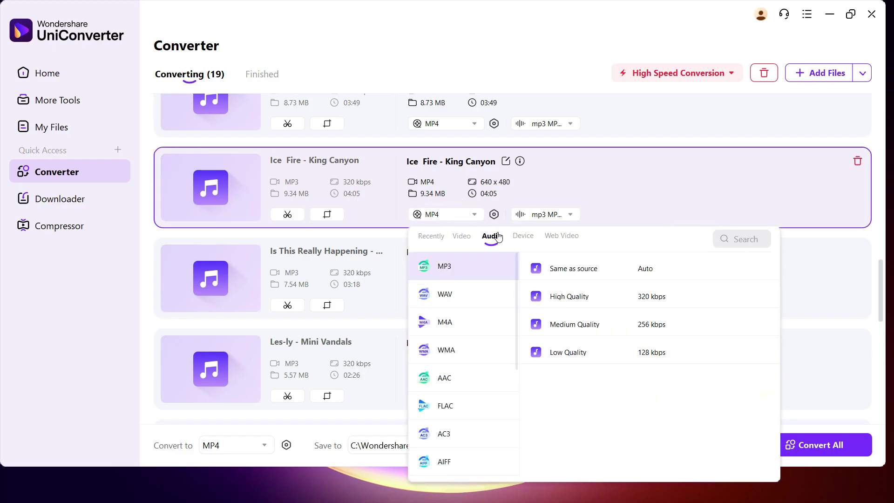
{"action": "left_click", "coordinate": [450, 416]}
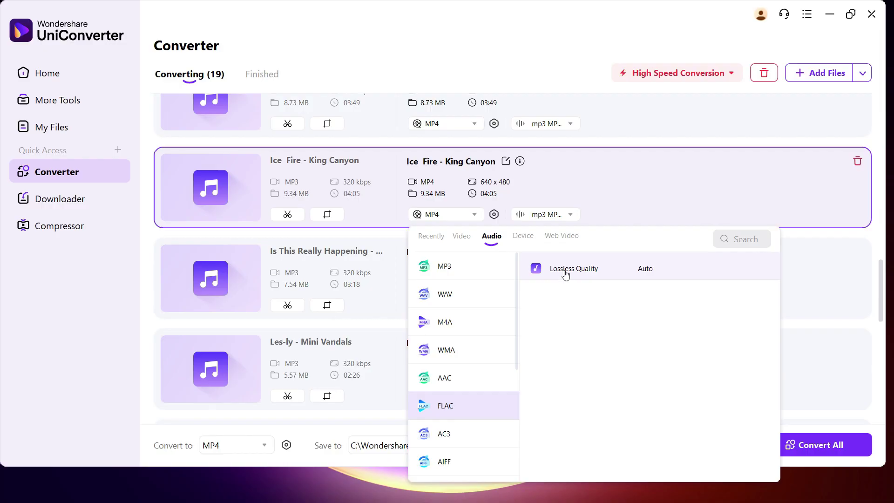
{"action": "left_click", "coordinate": [465, 295]}
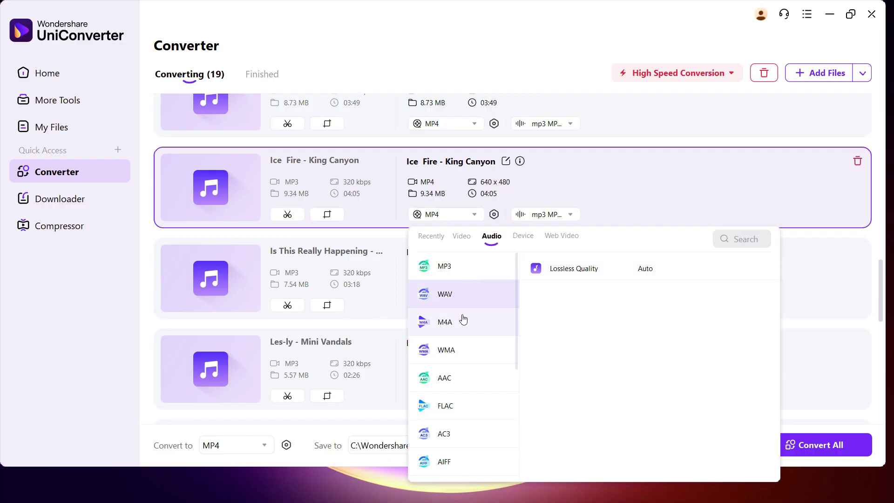
{"action": "left_click", "coordinate": [463, 321]}
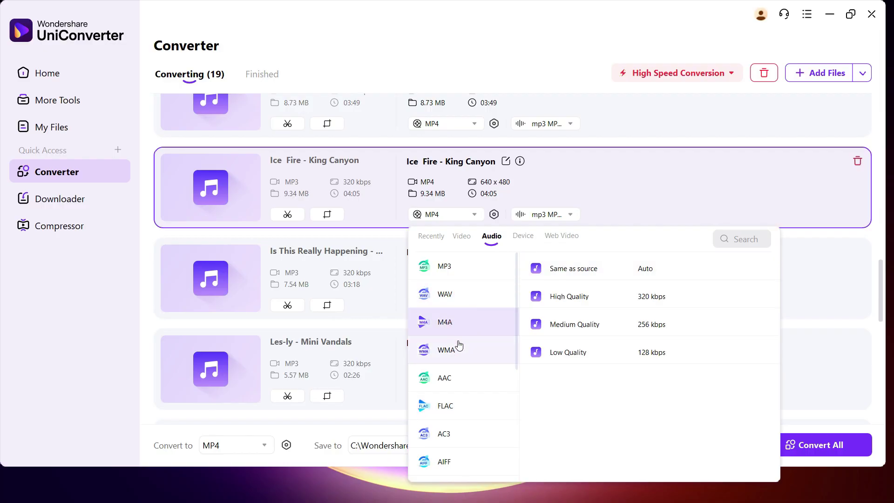
{"action": "scroll", "coordinate": [455, 464], "scroll_direction": "down", "scroll_amount": 3}
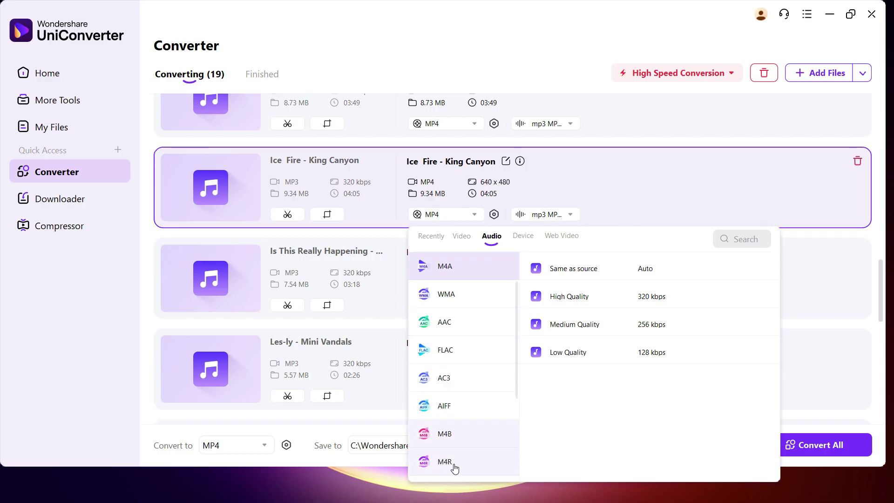
{"action": "scroll", "coordinate": [455, 464], "scroll_direction": "down", "scroll_amount": 3}
{"action": "scroll", "coordinate": [454, 461], "scroll_direction": "up", "scroll_amount": 5}
{"action": "left_click", "coordinate": [450, 379]}
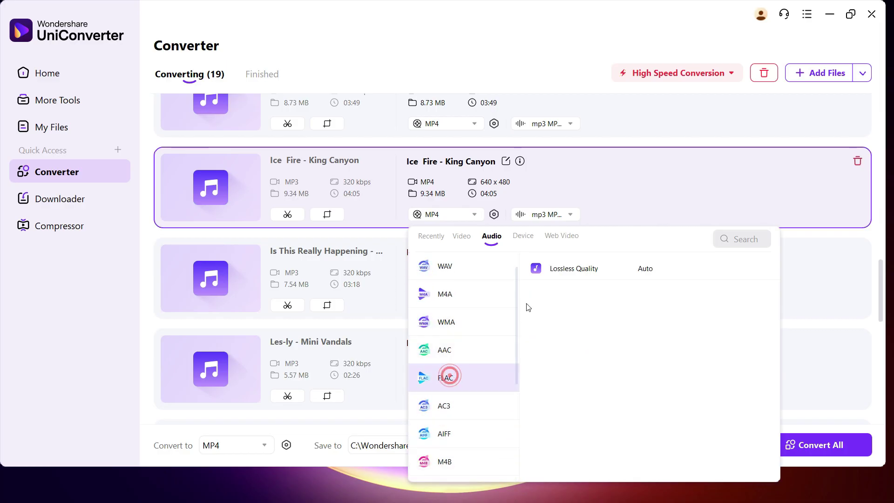
{"action": "scroll", "coordinate": [576, 264], "scroll_direction": "down", "scroll_amount": 10}
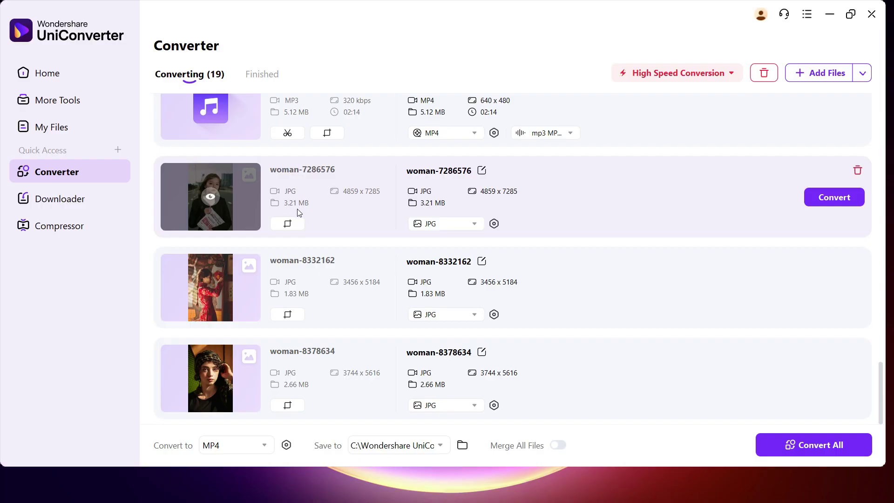
Pick PNG for woman-7286576, then WEBP from the Image list for woman-8332162
{"action": "left_click", "coordinate": [440, 224]}
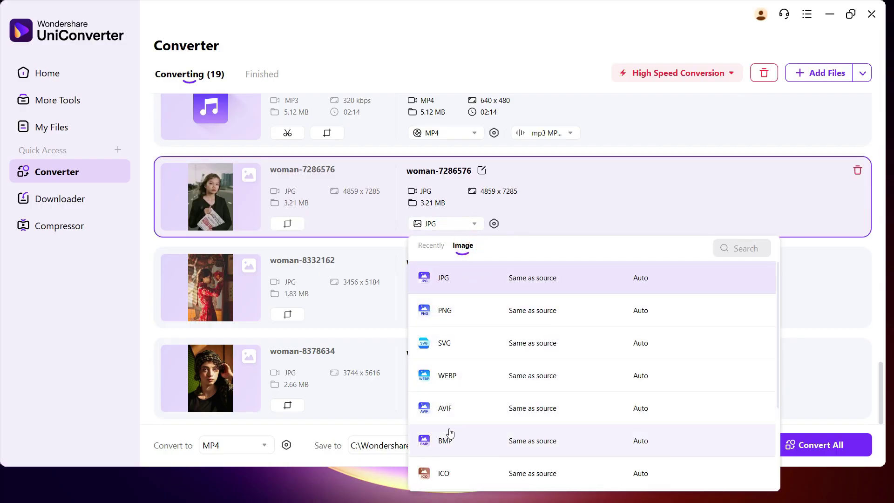
{"action": "left_click", "coordinate": [447, 310]}
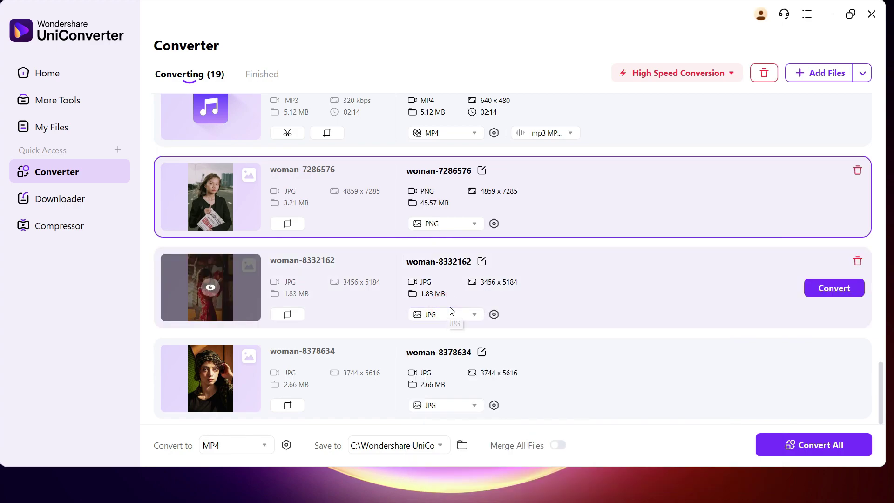
{"action": "mouse_move", "coordinate": [433, 210]}
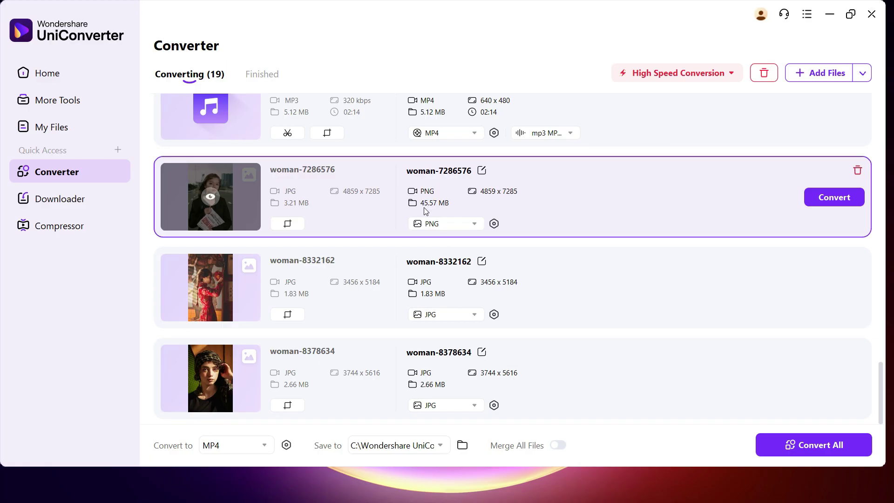
{"action": "left_click", "coordinate": [423, 314]}
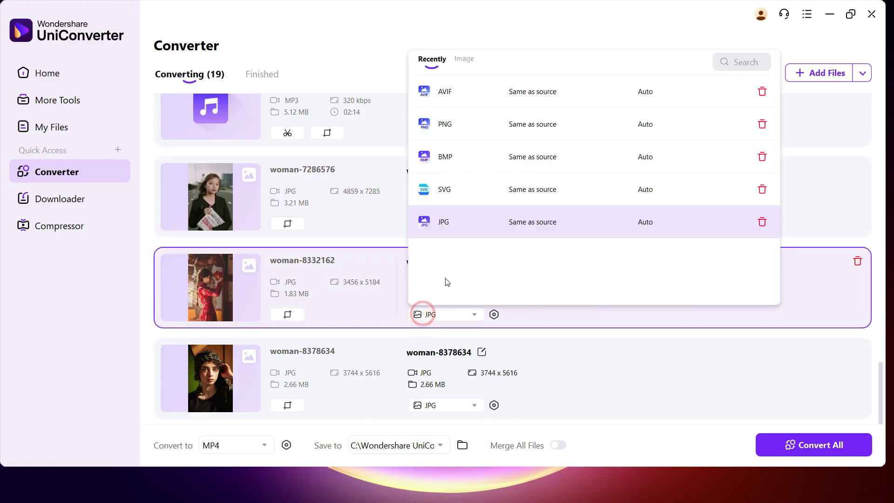
{"action": "left_click", "coordinate": [462, 61]}
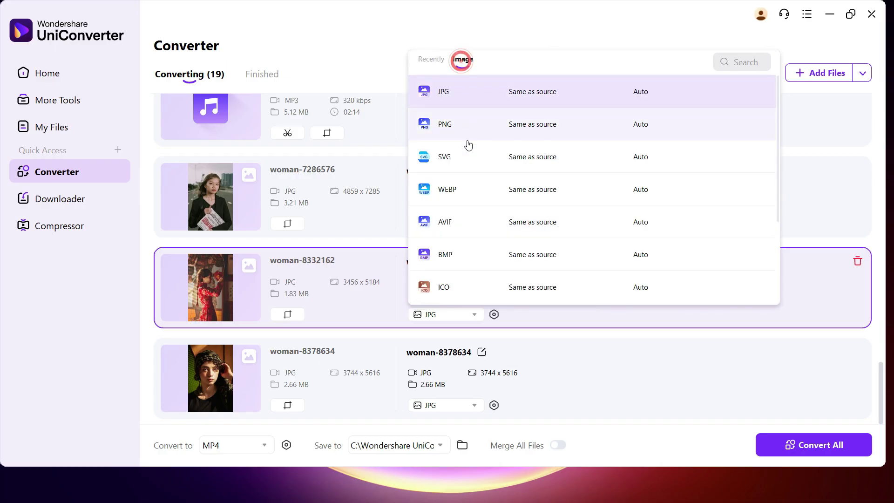
{"action": "left_click", "coordinate": [456, 201]}
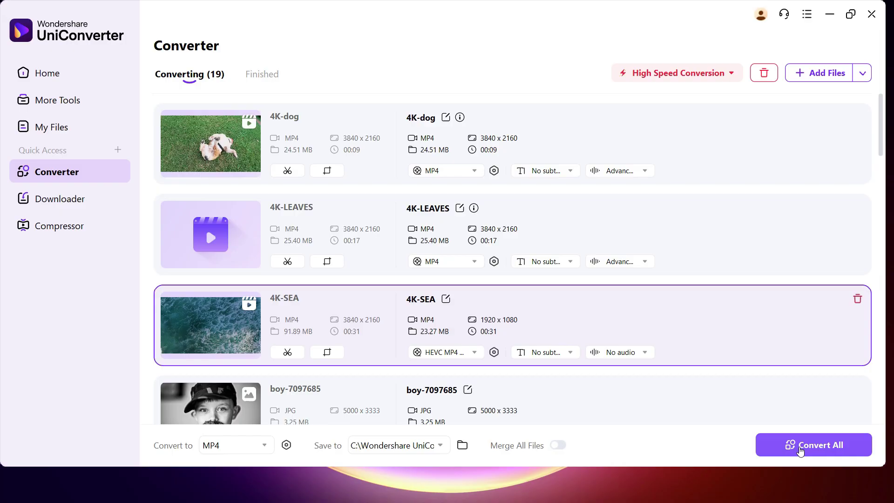
Convert all 20 items, then preview the zoomed woman-7286576 PNG and woman-8378634 BMP
{"action": "left_click", "coordinate": [824, 450]}
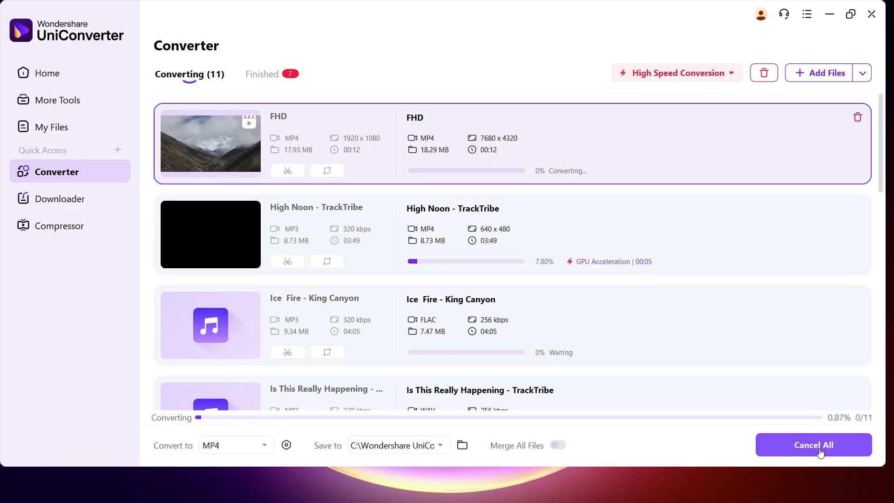
{"action": "left_click", "coordinate": [209, 148]}
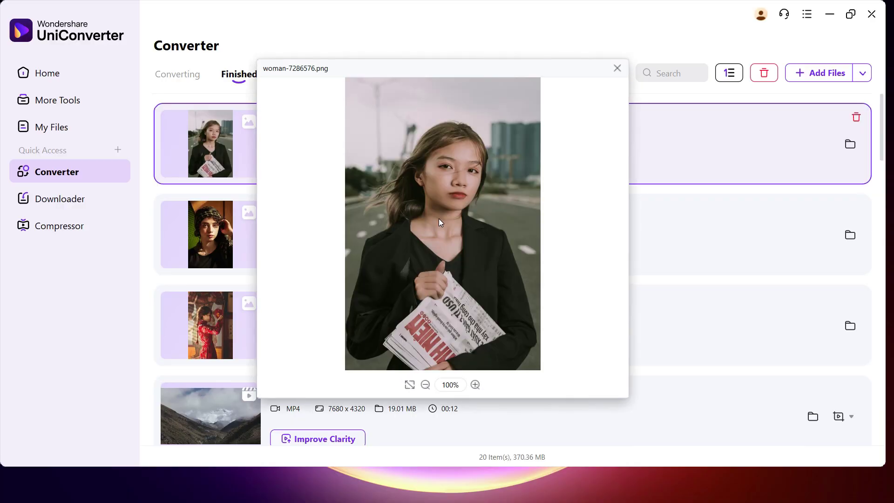
{"action": "scroll", "coordinate": [453, 223], "scroll_direction": "up", "scroll_amount": 2}
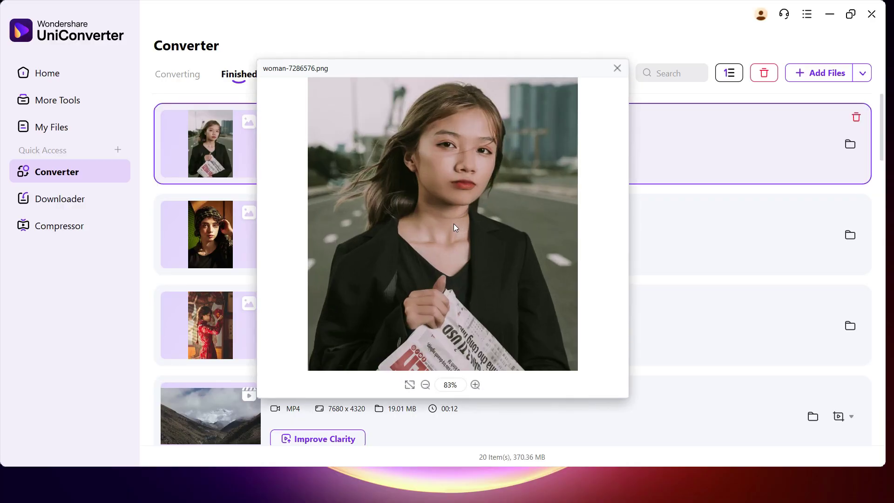
{"action": "scroll", "coordinate": [453, 223], "scroll_direction": "up", "scroll_amount": 1}
{"action": "scroll", "coordinate": [453, 224], "scroll_direction": "up", "scroll_amount": 1}
{"action": "scroll", "coordinate": [453, 228], "scroll_direction": "up", "scroll_amount": 3}
{"action": "scroll", "coordinate": [453, 228], "scroll_direction": "up", "scroll_amount": 3}
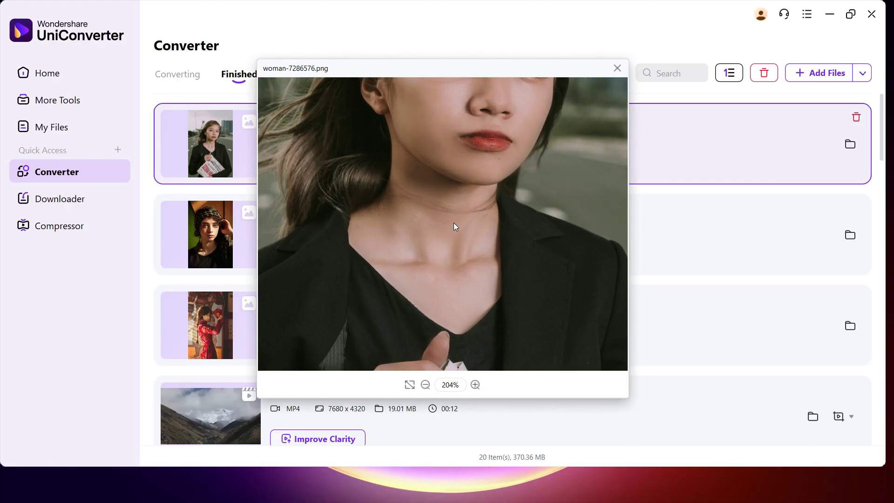
{"action": "left_click_drag", "start_coordinate": [453, 200], "coordinate": [453, 312]}
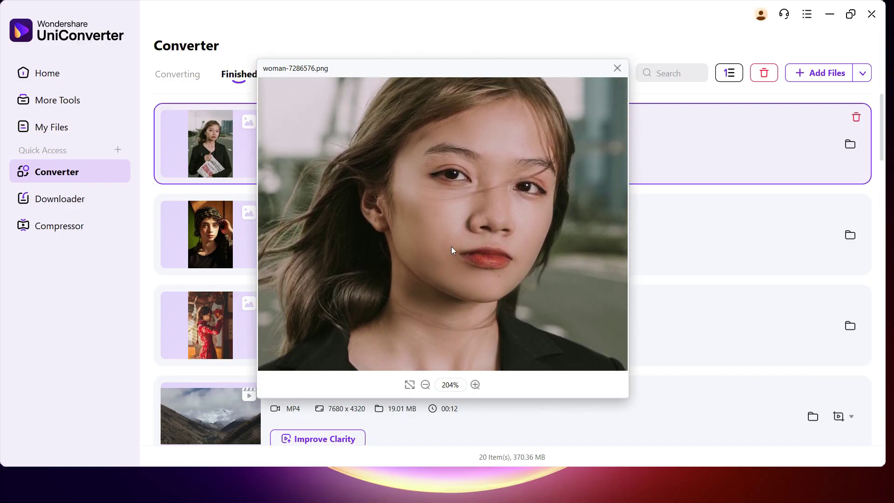
{"action": "scroll", "coordinate": [455, 222], "scroll_direction": "up", "scroll_amount": 1}
{"action": "mouse_move", "coordinate": [452, 247]}
{"action": "left_mouse_down"}
{"action": "mouse_move", "coordinate": [456, 222]}
{"action": "mouse_move", "coordinate": [456, 243]}
{"action": "left_mouse_up"}
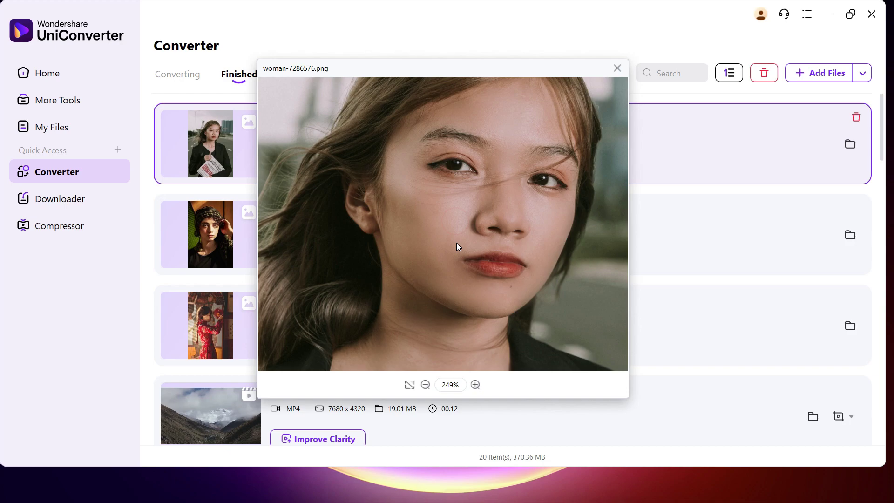
{"action": "key", "text": "Down"}
{"action": "scroll", "coordinate": [448, 217], "scroll_direction": "up", "scroll_amount": 3}
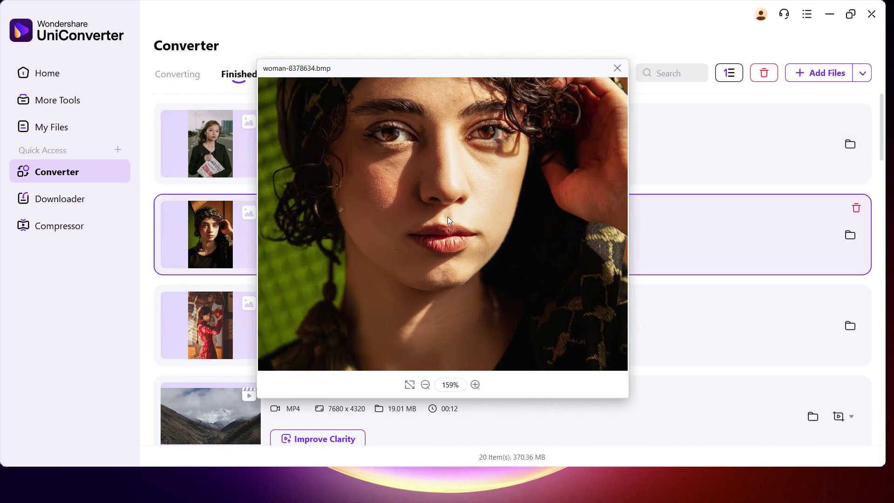
{"action": "scroll", "coordinate": [448, 217], "scroll_direction": "up", "scroll_amount": 1}
{"action": "scroll", "coordinate": [447, 211], "scroll_direction": "up", "scroll_amount": 3}
{"action": "scroll", "coordinate": [458, 175], "scroll_direction": "down", "scroll_amount": 2}
{"action": "key", "text": "Escape"}
{"action": "scroll", "coordinate": [213, 401], "scroll_direction": "down", "scroll_amount": 5}
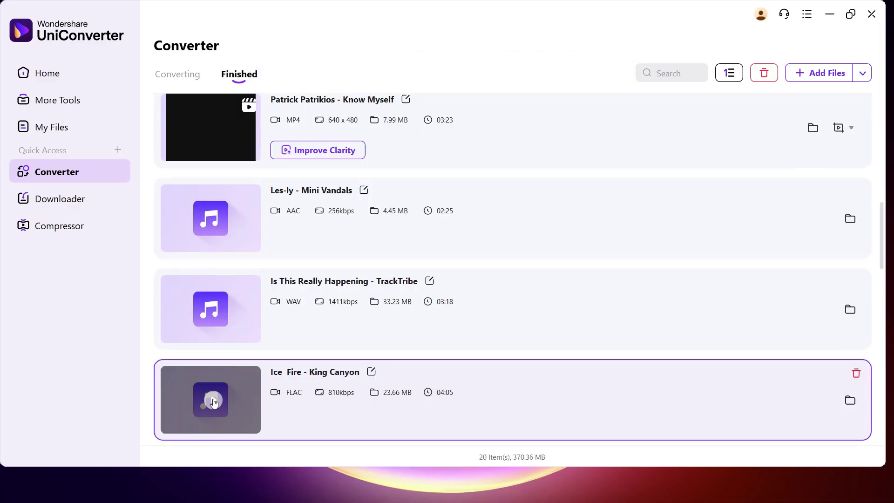
{"action": "left_click", "coordinate": [213, 401]}
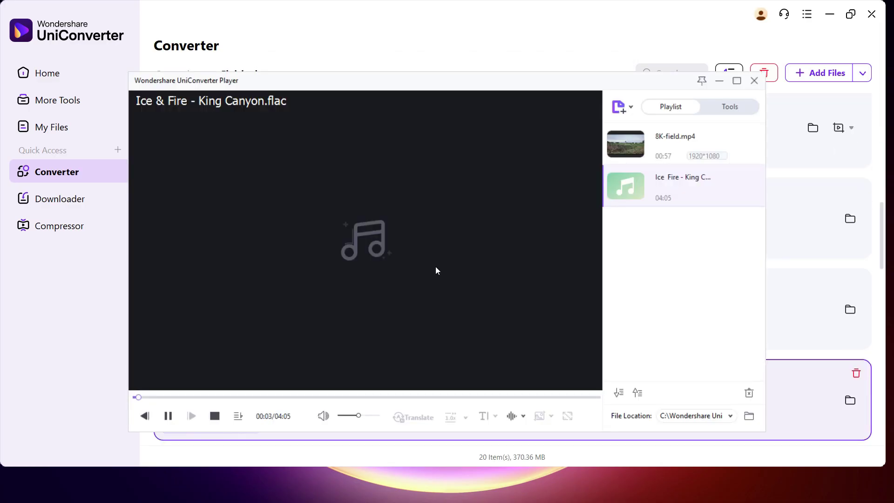
{"action": "key", "text": "XF86AudioRaiseVolume"}
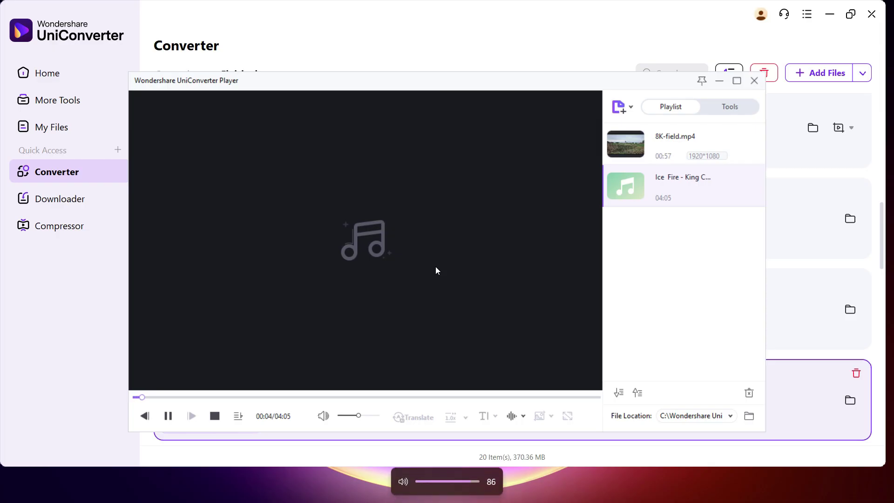
{"action": "left_click", "coordinate": [219, 398]}
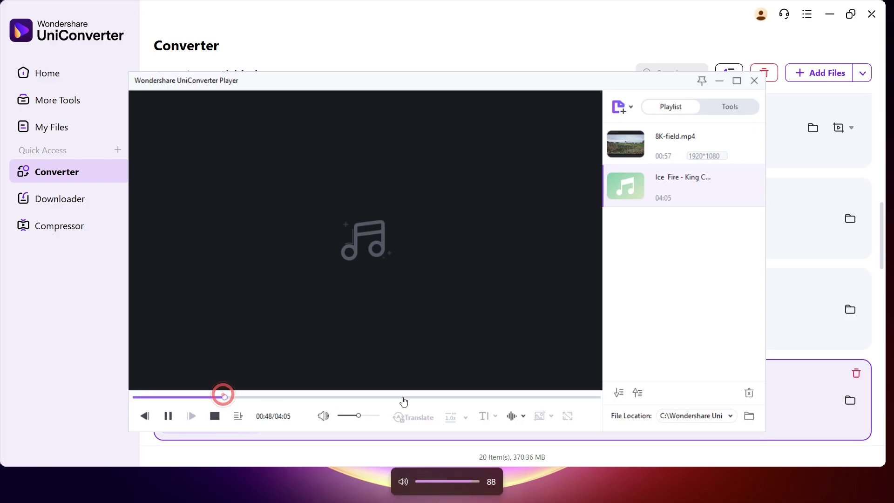
{"action": "left_click", "coordinate": [446, 398]}
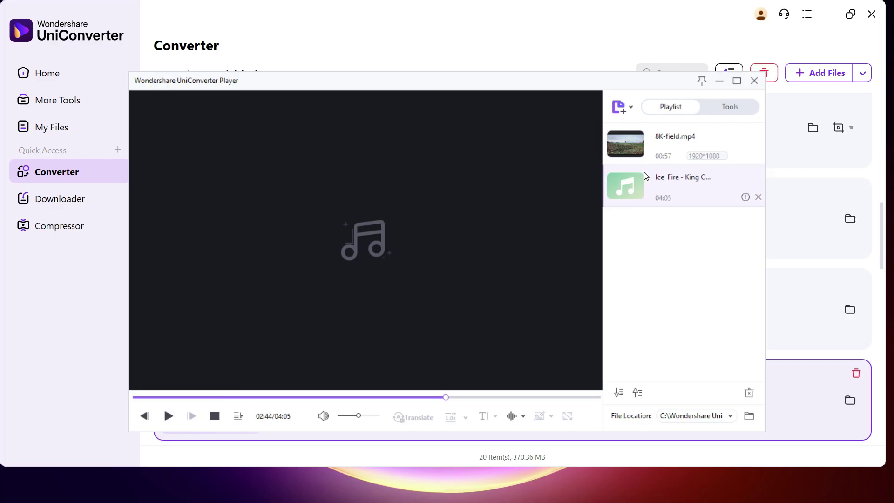
{"action": "left_click", "coordinate": [753, 81]}
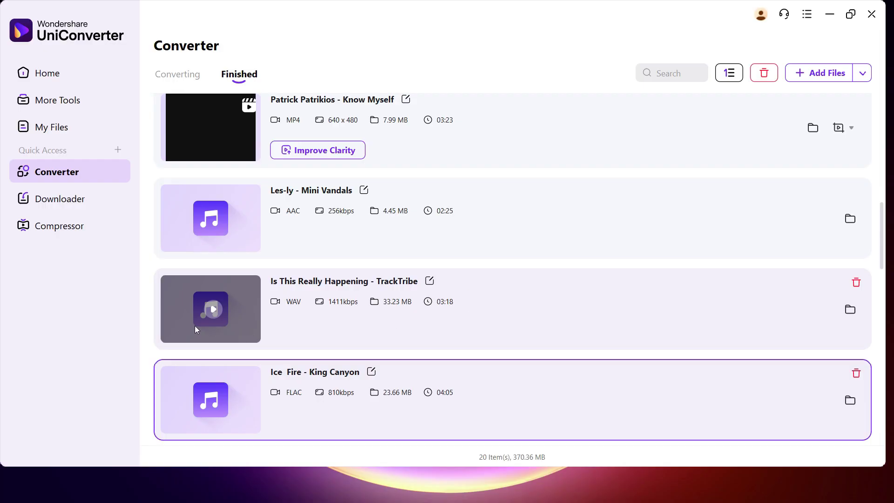
{"action": "scroll", "coordinate": [533, 230], "scroll_direction": "up", "scroll_amount": 1}
{"action": "scroll", "coordinate": [533, 230], "scroll_direction": "up", "scroll_amount": 2}
{"action": "scroll", "coordinate": [531, 228], "scroll_direction": "up", "scroll_amount": 3}
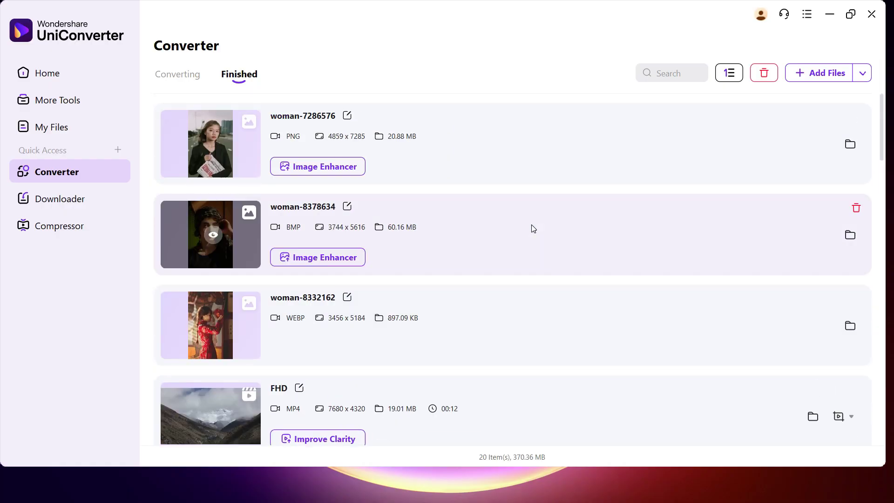
Preview the converted woman-8332162 WEBP image, panning over her face, braid, dress and raised arm
{"action": "mouse_move", "coordinate": [210, 324]}
{"action": "left_click", "coordinate": [219, 324]}
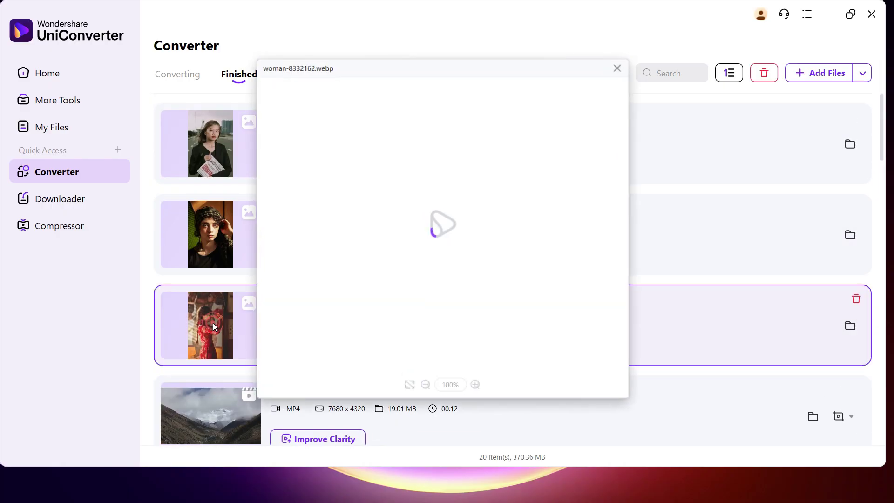
{"action": "scroll", "coordinate": [433, 201], "scroll_direction": "up", "scroll_amount": 2}
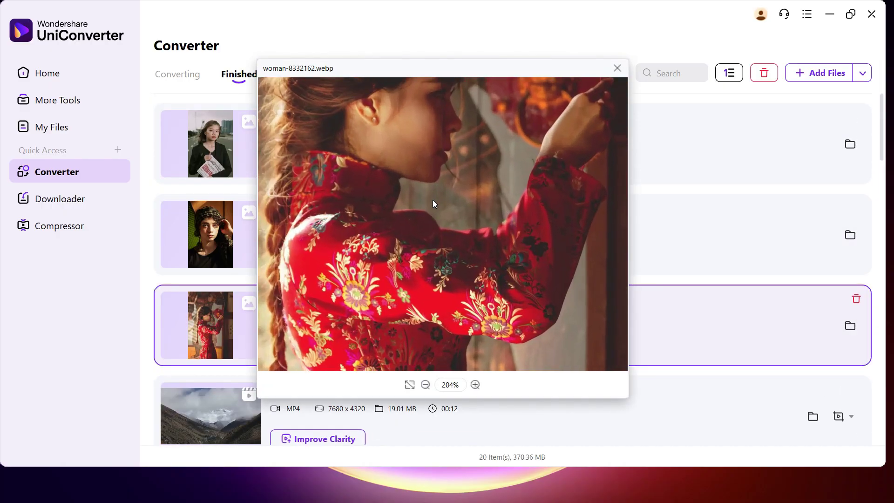
{"action": "scroll", "coordinate": [433, 200], "scroll_direction": "up", "scroll_amount": 1}
{"action": "mouse_move", "coordinate": [431, 186]}
{"action": "left_mouse_down"}
{"action": "mouse_move", "coordinate": [451, 304]}
{"action": "mouse_move", "coordinate": [454, 167]}
{"action": "left_mouse_up"}
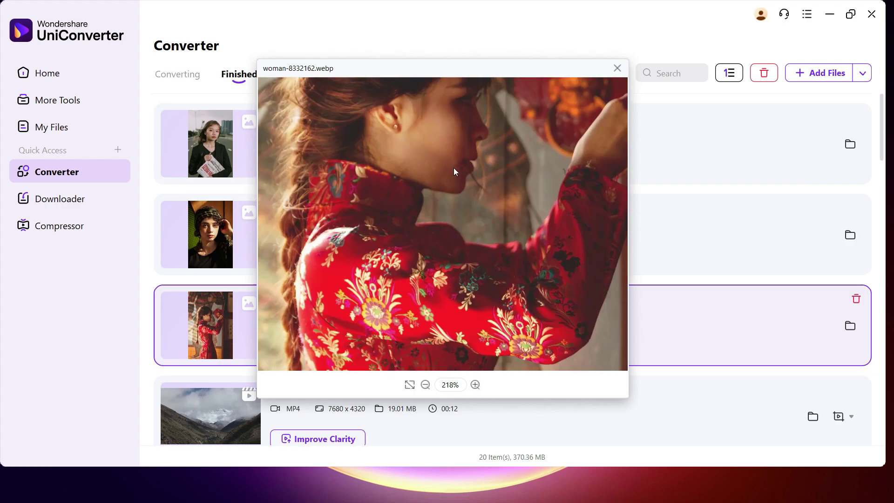
{"action": "left_click_drag", "start_coordinate": [426, 293], "coordinate": [436, 162]}
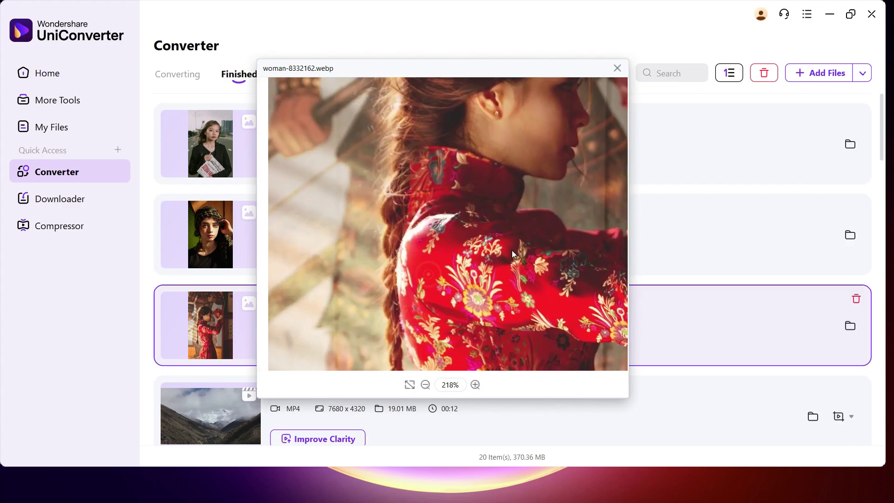
{"action": "left_click_drag", "start_coordinate": [513, 253], "coordinate": [370, 248]}
Close the image preview, play the converted 8K FHD video, and launch Improve Clarity
{"action": "key", "text": "Escape"}
{"action": "scroll", "coordinate": [436, 221], "scroll_direction": "down", "scroll_amount": 3}
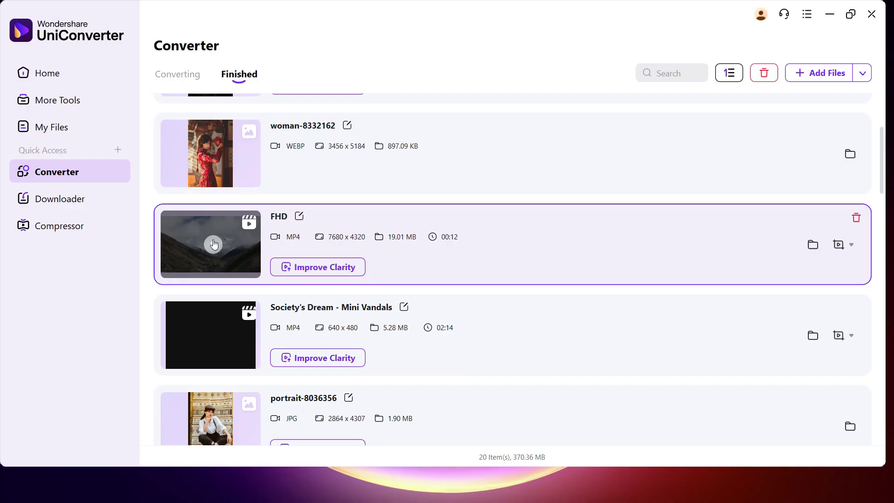
{"action": "left_click", "coordinate": [214, 244]}
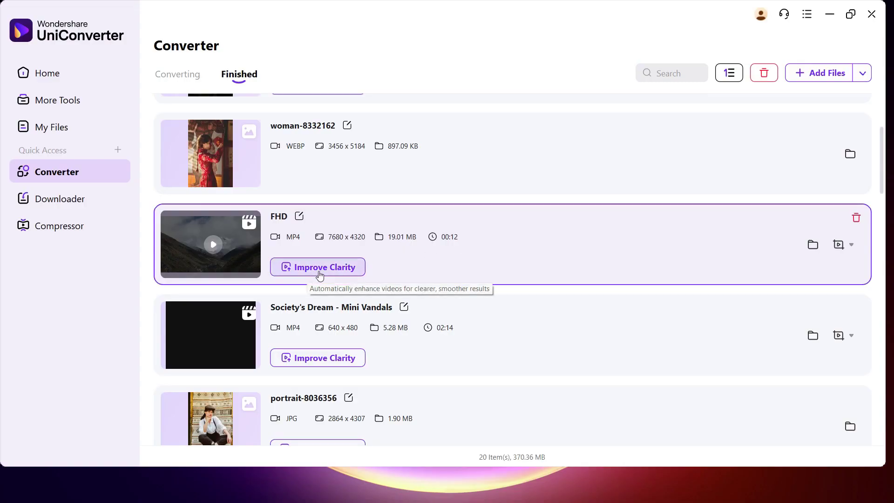
{"action": "left_click", "coordinate": [320, 268]}
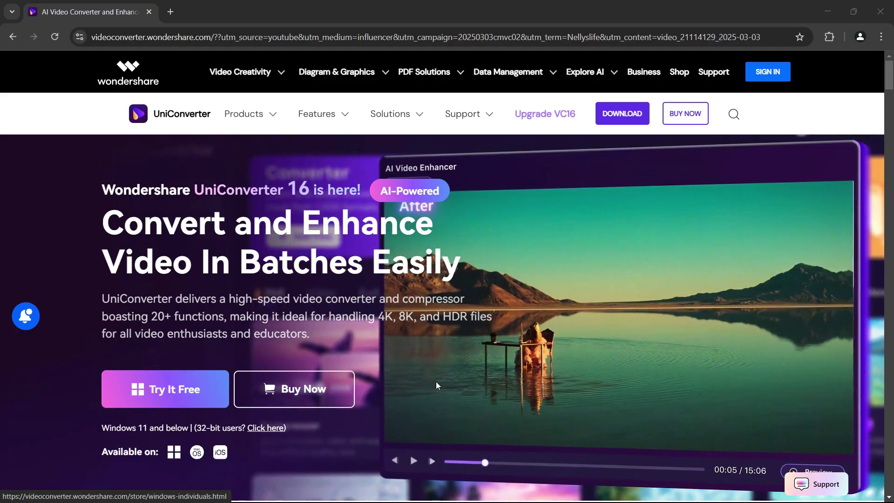
{"action": "scroll", "coordinate": [450, 381], "scroll_direction": "down", "scroll_amount": 3}
{"action": "scroll", "coordinate": [450, 381], "scroll_direction": "down", "scroll_amount": 3}
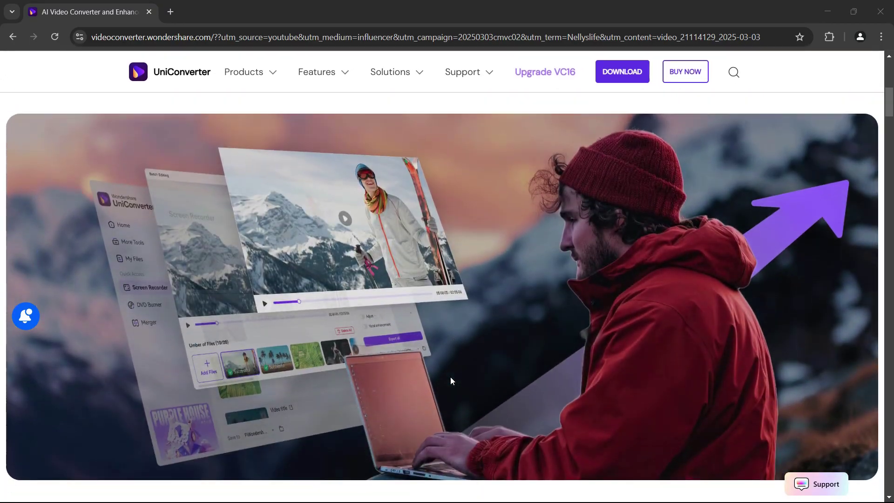
{"action": "scroll", "coordinate": [450, 380], "scroll_direction": "down", "scroll_amount": 2}
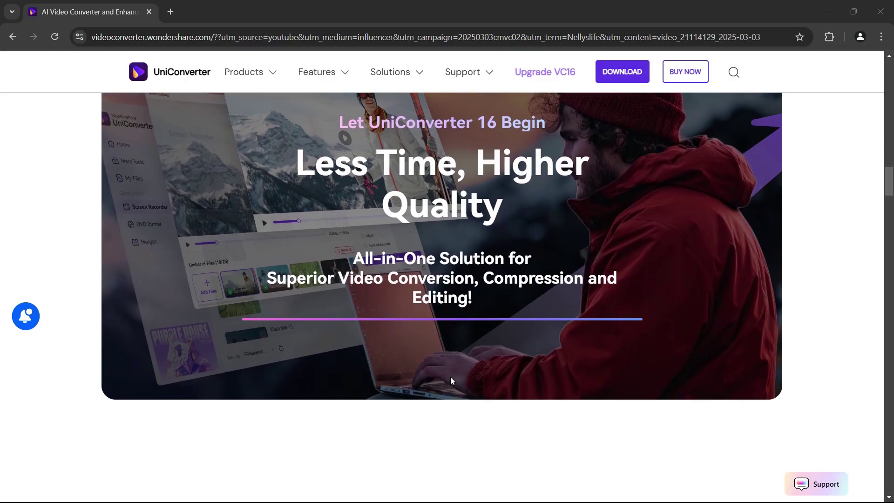